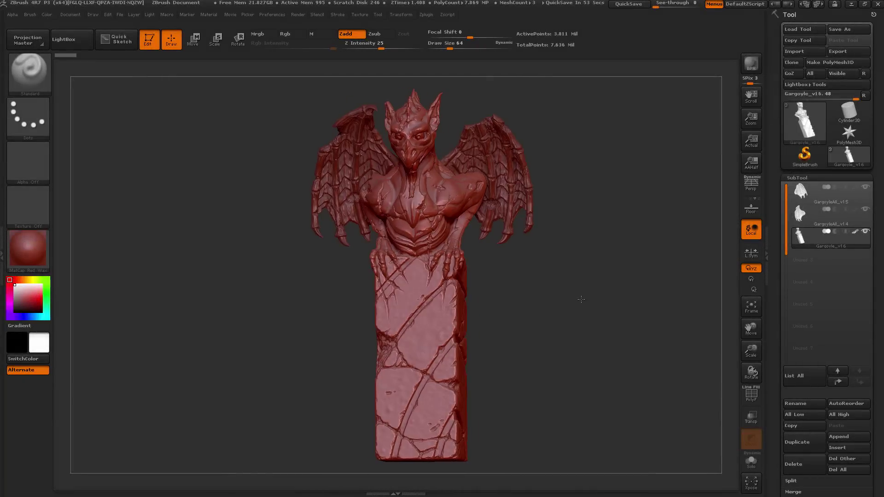
Step: Inspect the gargoyle statue and the cracked stone faces of its pillar from several angles and distances
left_click_drag(581, 299, 563, 304)
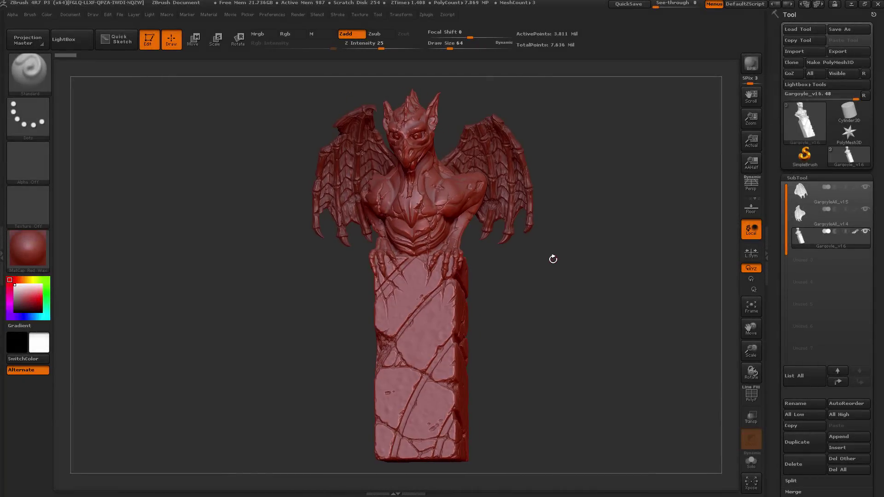
mouse_move(553, 261)
left_mouse_down()
mouse_move(584, 325)
mouse_move(645, 339)
mouse_move(633, 338)
mouse_move(656, 265)
mouse_move(624, 258)
left_mouse_up()
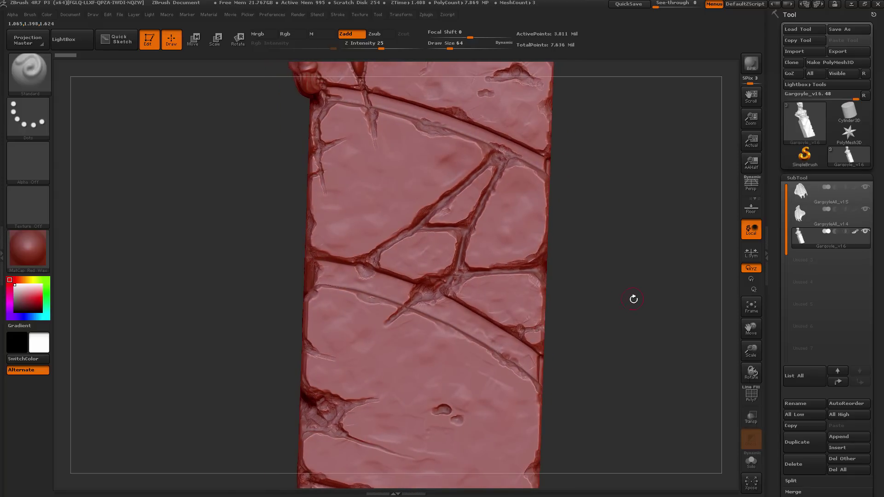
mouse_move(629, 302)
left_mouse_down()
mouse_move(650, 313)
mouse_move(629, 275)
mouse_move(626, 284)
left_mouse_up()
mouse_move(625, 284)
right_mouse_down("ctrl")
mouse_move(578, 227)
mouse_move(571, 339)
mouse_move(559, 210)
right_mouse_up("ctrl")
left_click_drag(559, 210, 566, 263, "alt")
right_click_drag(566, 263, 582, 292, "ctrl")
left_click_drag(582, 292, 579, 388, "alt")
right_click_drag(609, 266, 641, 309, "ctrl")
left_click_drag(641, 310, 636, 331)
Step: Isolate the active gargoyle body and pillar subtool by hiding the wing subtools, and frame the pillar's cracked front face
left_click(865, 231)
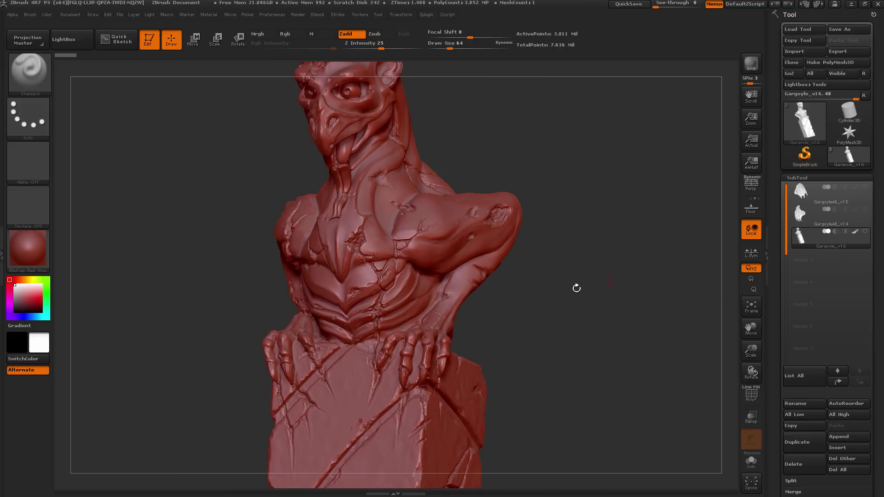
left_click_drag(582, 325, 584, 190)
mouse_move(568, 430)
right_mouse_down("alt")
mouse_move(562, 170)
mouse_move(546, 205)
mouse_move(585, 232)
mouse_move(599, 281)
mouse_move(596, 221)
right_mouse_up("alt")
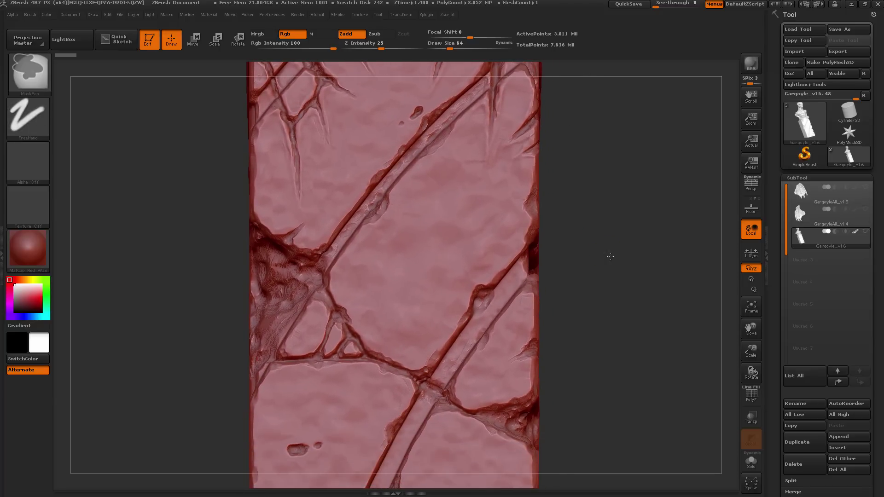
right_click_drag(609, 259, 608, 322, "ctrl")
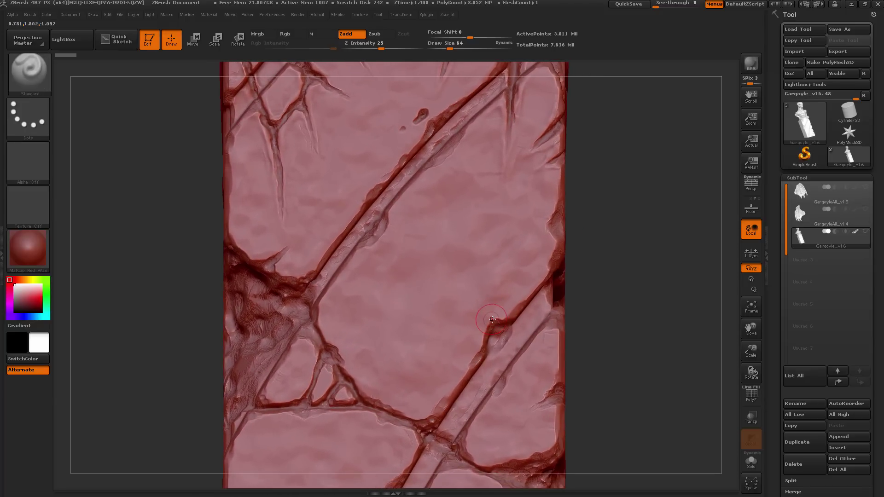
Step: Choose the ClayBuildup brush, test it on the pillar's front face, undo the test stroke and switch the brush to Zsub
key("b")
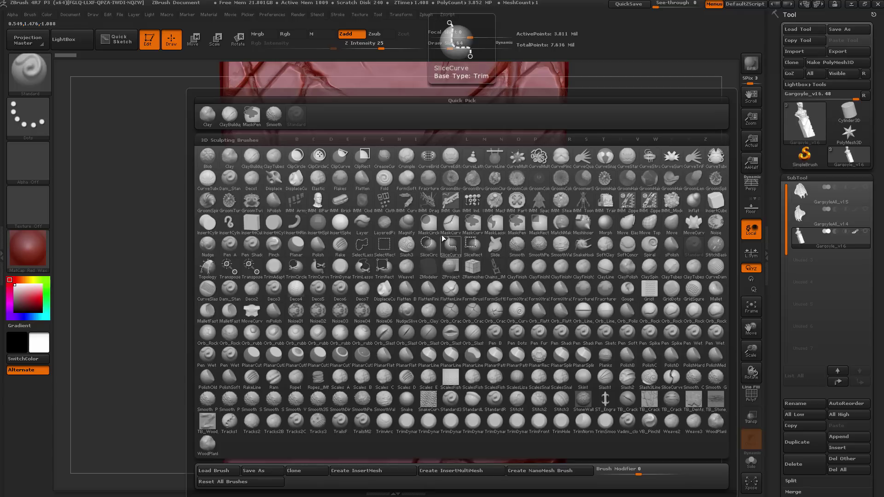
left_click(229, 117)
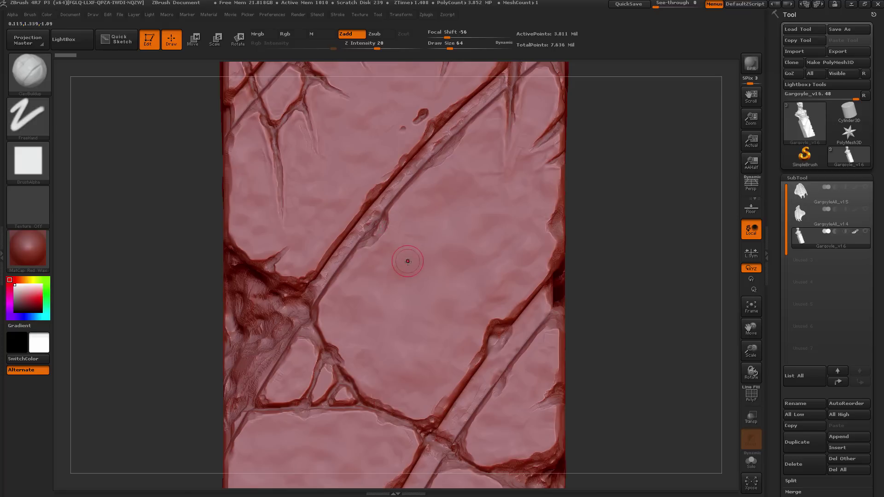
mouse_move(430, 239)
right_mouse_down()
mouse_move(442, 241)
mouse_move(433, 245)
mouse_move(446, 103)
mouse_move(431, 252)
right_mouse_up()
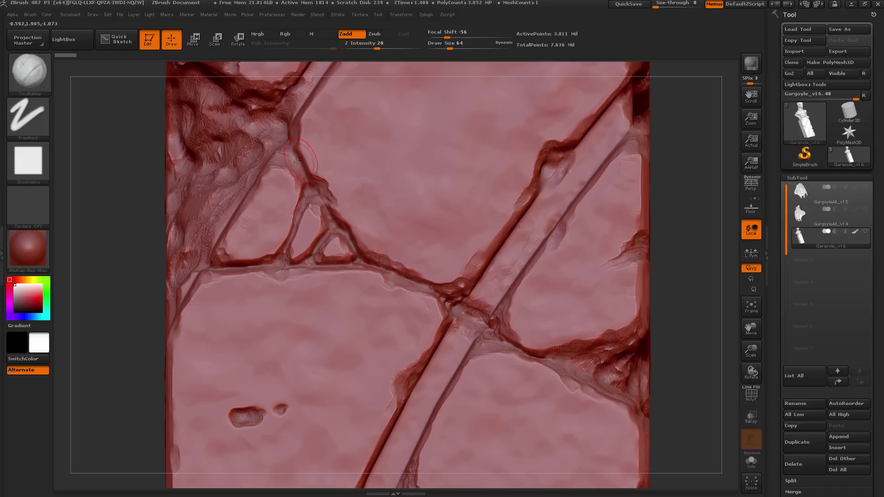
mouse_move(462, 219)
right_mouse_down("alt")
mouse_move(396, 374)
mouse_move(397, 319)
right_mouse_up("alt")
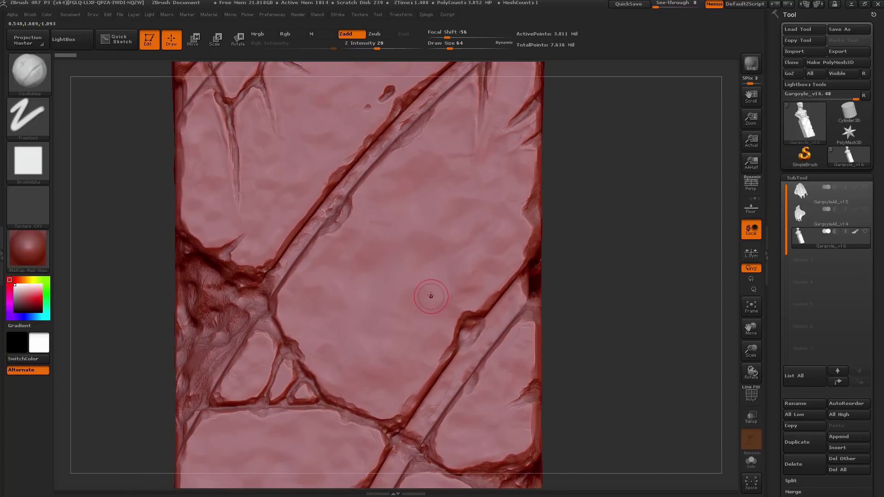
left_click_drag(459, 318, 436, 289)
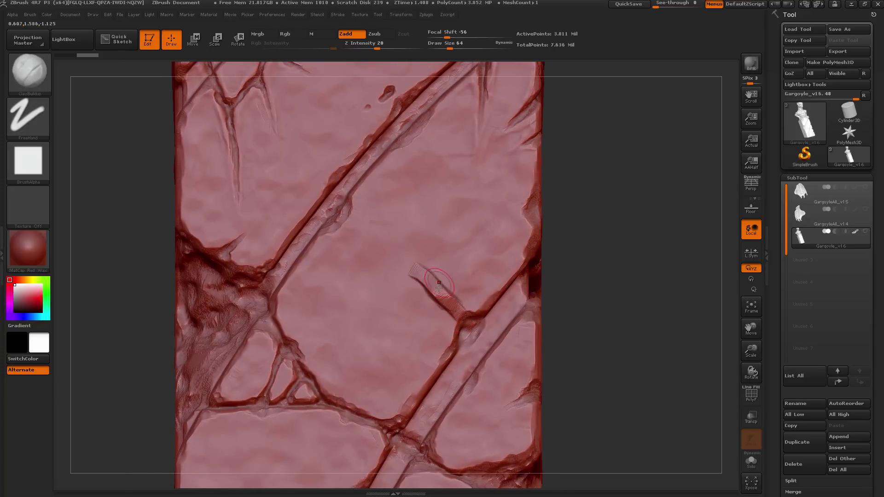
key("ctrl+z")
left_click(377, 38)
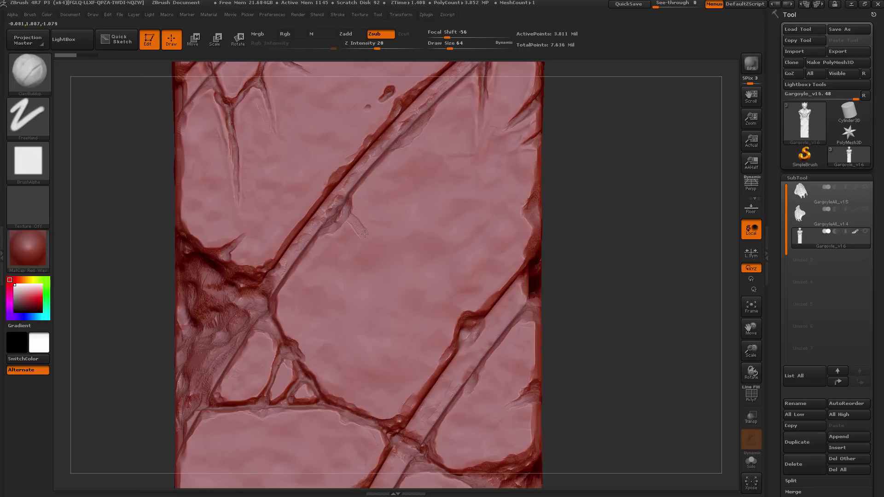
Step: Carve a Y-shaped crack across the stone slab between the two diagonal grooves and the pillar's side edge
left_click_drag(429, 260, 442, 266)
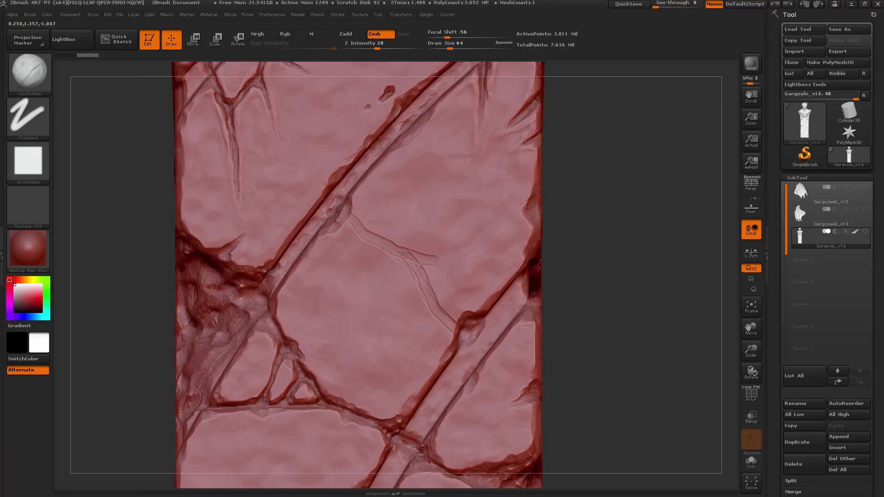
mouse_move(395, 250)
left_mouse_down()
mouse_move(344, 219)
mouse_move(404, 258)
mouse_move(464, 248)
mouse_move(520, 216)
mouse_move(466, 248)
mouse_move(417, 260)
mouse_move(451, 323)
left_mouse_up()
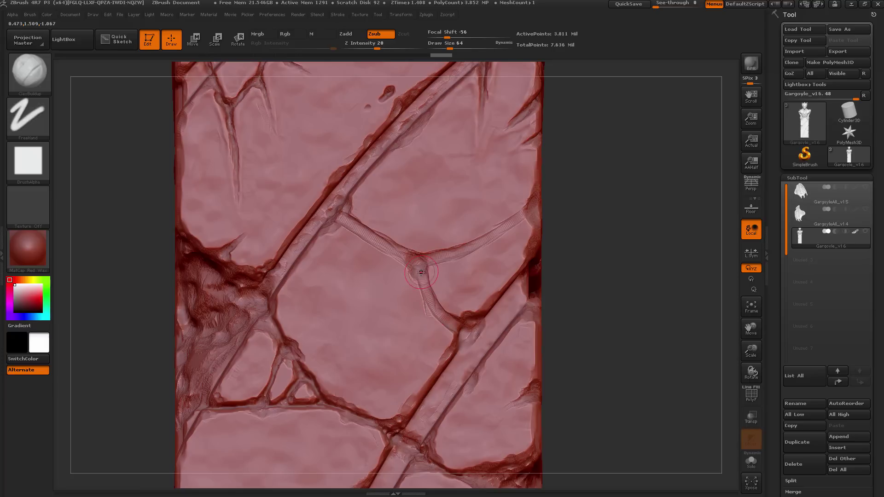
mouse_move(423, 277)
left_mouse_down()
mouse_move(406, 252)
mouse_move(338, 214)
left_mouse_up()
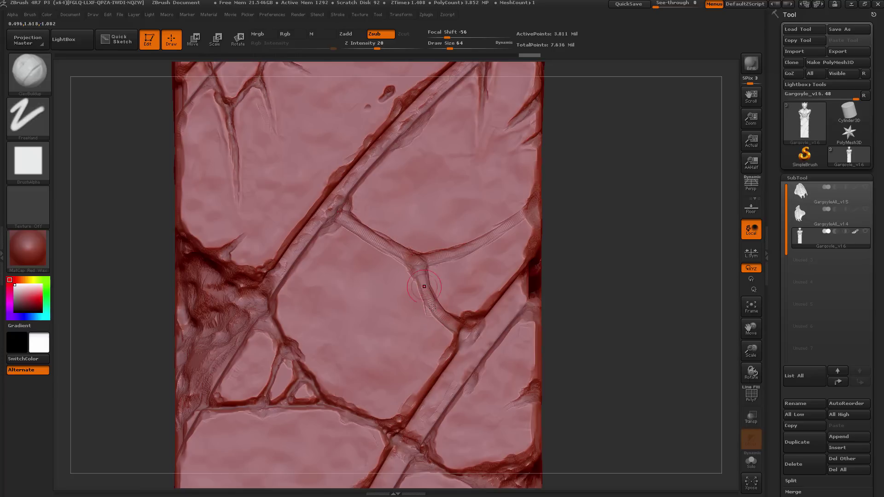
Step: Reduce the brush Draw Size to 35 and deepen the three branches of the Y-shaped crack
key("s")
left_click_drag(411, 254, 404, 254)
left_click_drag(462, 250, 527, 214)
left_click(438, 281)
left_click_drag(422, 270, 435, 305)
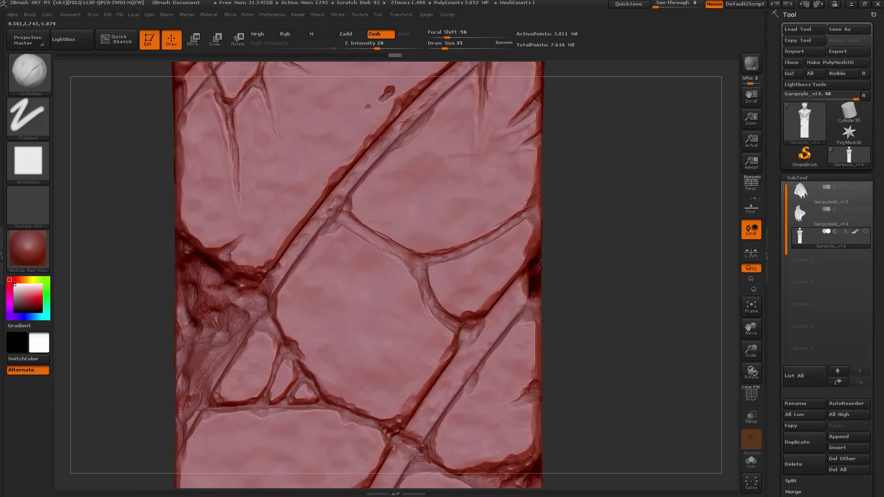
left_click_drag(425, 279, 376, 224)
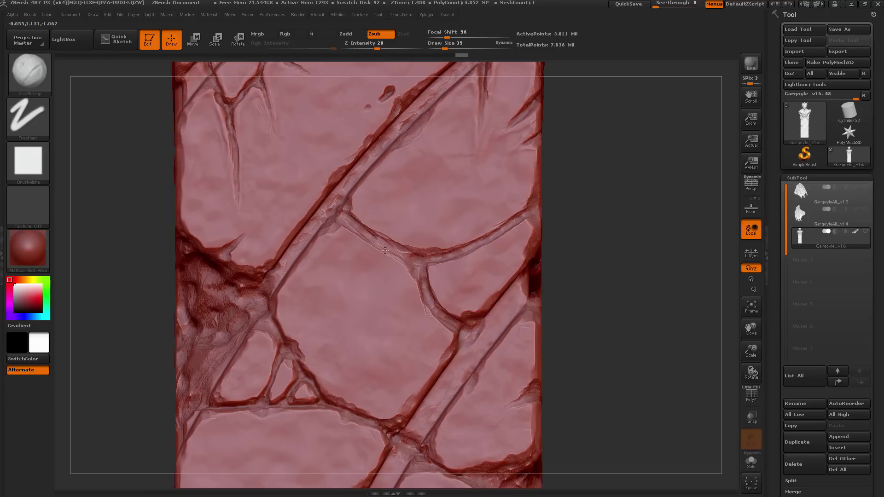
mouse_move(408, 255)
left_mouse_down()
mouse_move(340, 221)
mouse_move(340, 209)
mouse_move(326, 223)
left_mouse_up()
Step: Carve the Y-shaped crack through to the pillar's side edge and add some relief at its central junction
right_click_drag(460, 234, 555, 202, "ctrl")
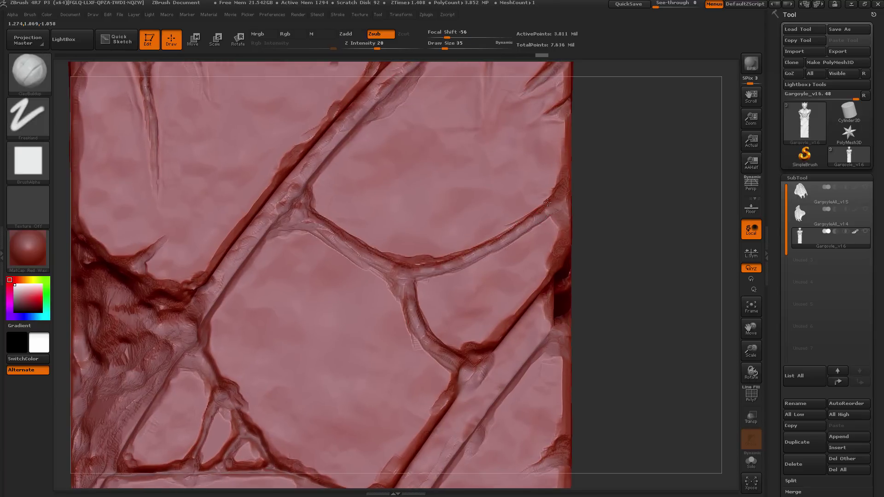
left_click_drag(545, 208, 553, 208)
right_click_drag(557, 206, 477, 204)
left_click_drag(558, 190, 563, 210)
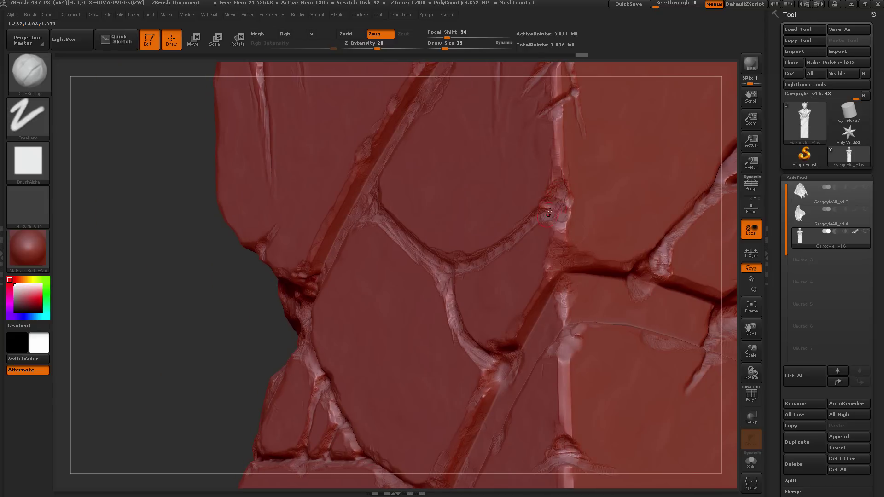
mouse_move(550, 207)
right_mouse_down("shift")
mouse_move(521, 217)
mouse_move(554, 216)
right_mouse_up("shift")
key("alt")
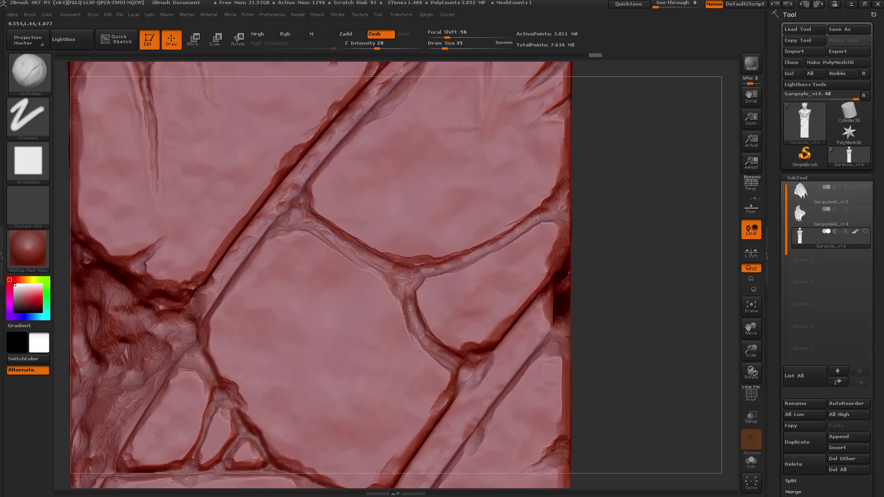
left_click_drag(420, 286, 415, 290, "alt")
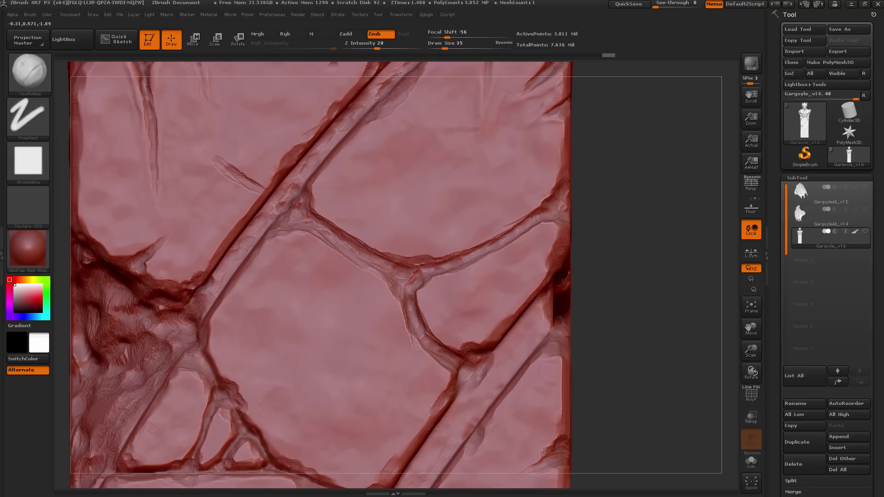
Step: Carve a short tapering crack branching off the far side of the upper diagonal groove, opposite the Y-shaped crack
left_click_drag(256, 186, 270, 184, "alt")
left_click_drag(249, 178, 268, 177)
left_click_drag(262, 176, 235, 171)
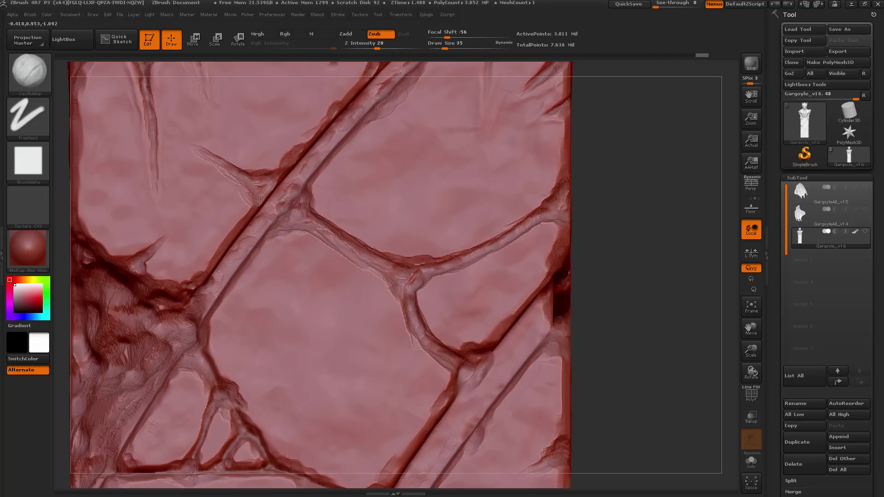
left_click_drag(271, 194, 267, 197)
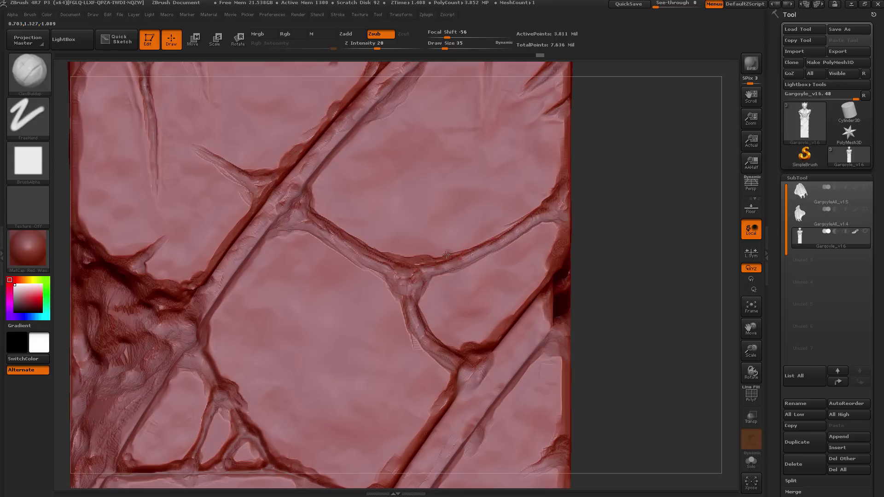
Step: Roughen the edges along the upper branches of the Y-shaped crack with small ClayBuildup strokes
key("ctrl+shift+z")
key("ctrl+shift+z")
key("ctrl+shift+z")
key("ctrl+shift+z")
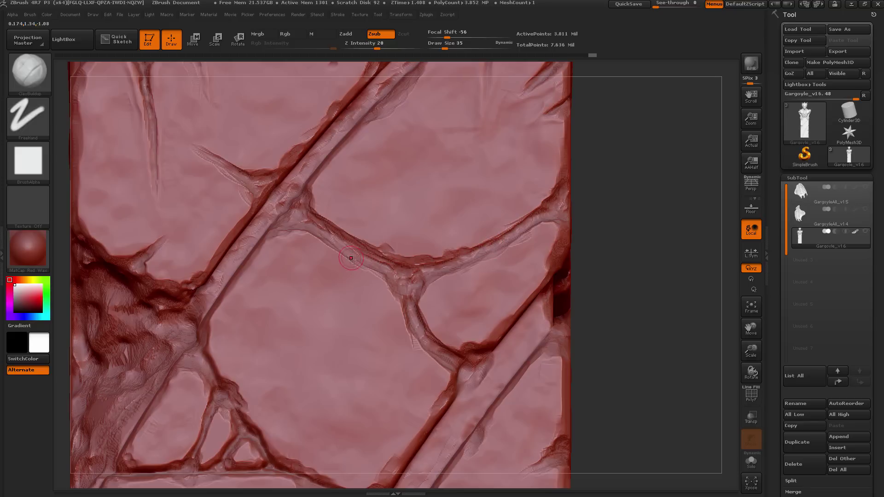
key("ctrl+shift+z")
key("ctrl+shift+z")
key("ctrl+shift+z")
key("ctrl+shift+z")
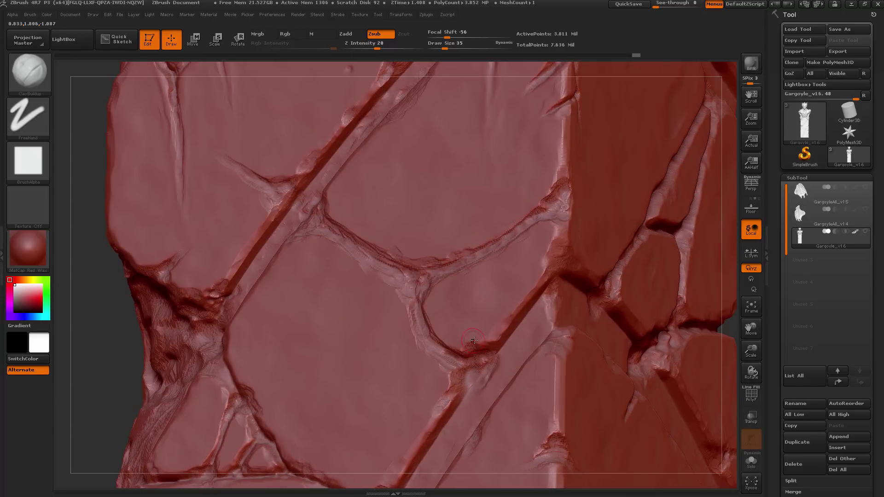
Step: Chip and roughen the stone where the Y-shaped crack's lower branch meets the lower diagonal groove
right_click_drag(476, 342, 467, 373)
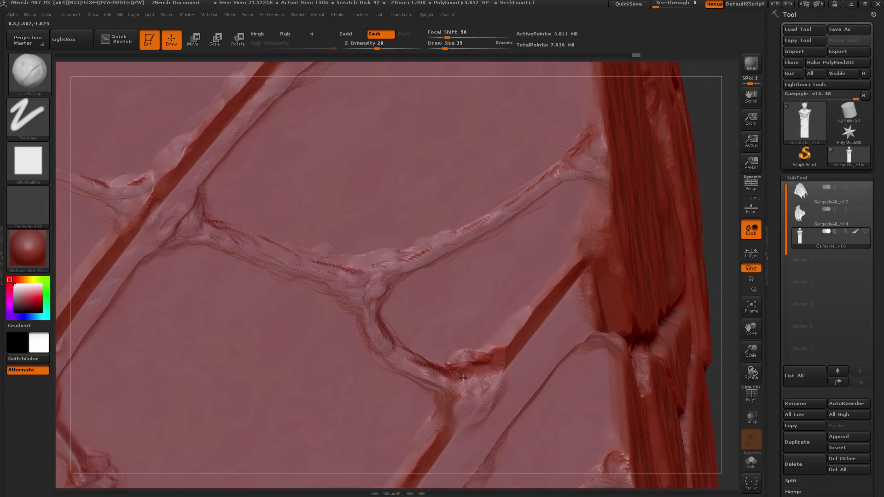
key("ctrl+shift+z")
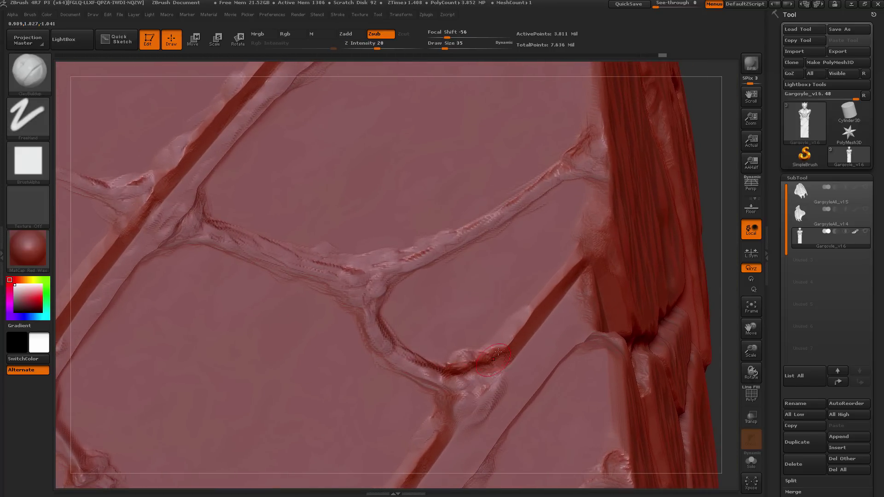
key("ctrl+shift+z")
key("ctrl+shift+z")
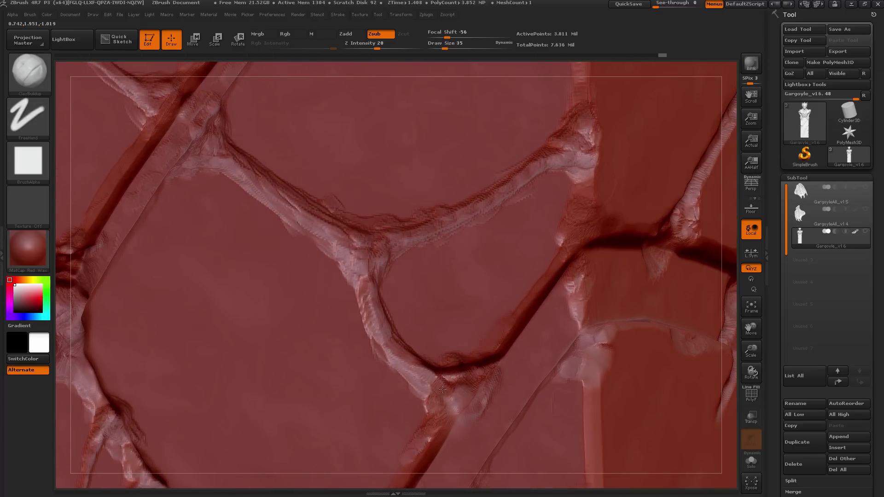
key("ctrl+shift+z")
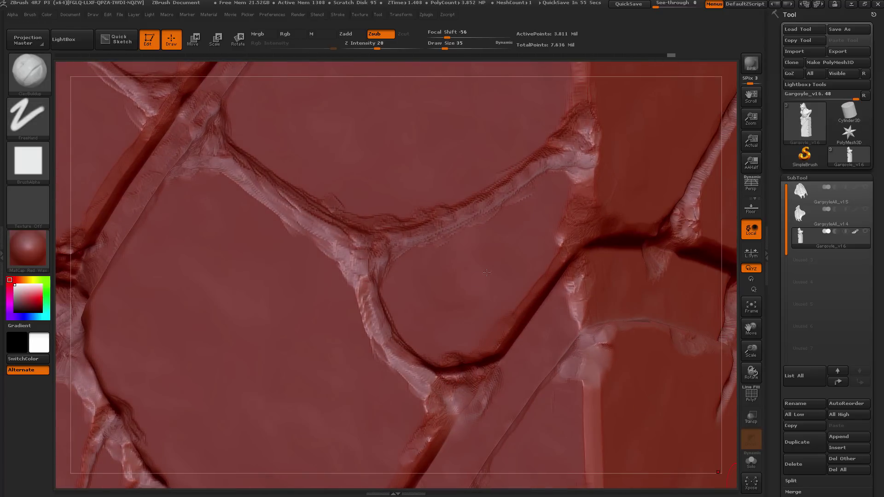
Step: Sculpt chipped detail into the central junction and the start of the lower branch of the Y-shaped crack
right_click_drag(487, 287, 599, 285)
mouse_move(355, 272)
left_mouse_down("alt")
mouse_move(351, 249)
mouse_move(368, 244)
mouse_move(351, 244)
left_mouse_up("alt")
right_click_drag(351, 244, 335, 231)
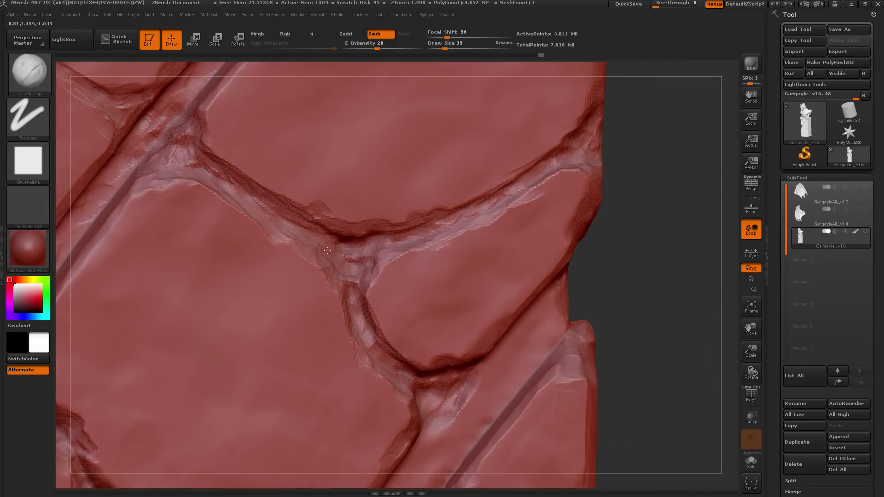
left_click_drag(350, 287, 348, 290)
right_click_drag(368, 244, 414, 237)
mouse_move(376, 269)
left_mouse_down()
mouse_move(368, 252)
mouse_move(354, 263)
left_mouse_up()
key("ctrl+shift+z")
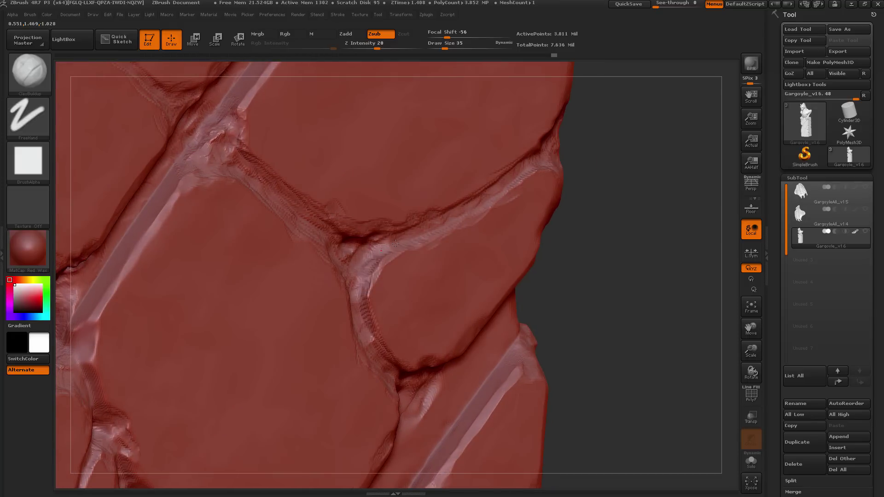
Step: Refine the edges around the Y-shaped crack's junction with further short subtractive strokes
key("ctrl+shift+z")
key("ctrl+shift+z")
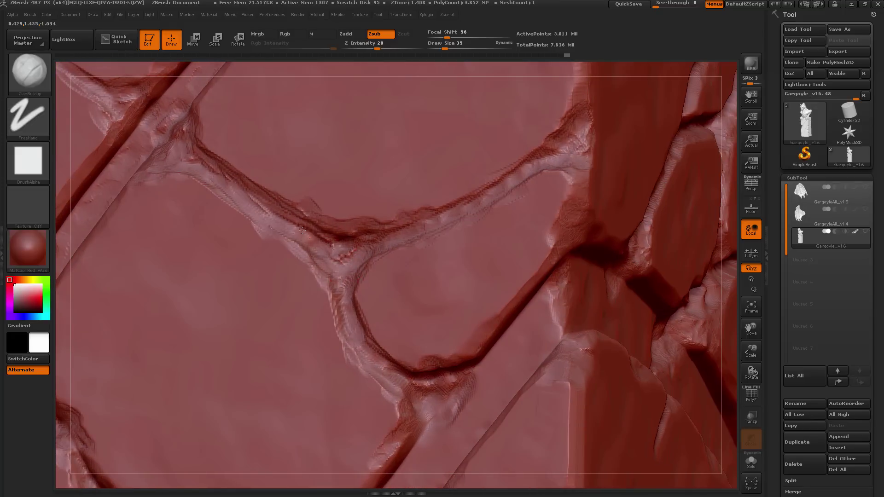
key("ctrl+shift+z")
right_click_drag(346, 243, 279, 190, "shift")
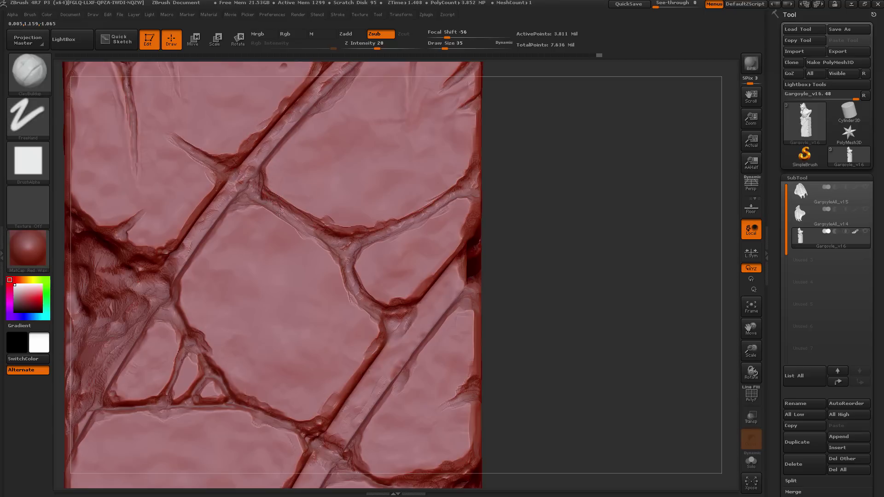
left_click_drag(369, 236, 403, 245)
mouse_move(368, 226)
right_mouse_down("ctrl")
mouse_move(294, 195)
mouse_move(329, 228)
right_mouse_up("ctrl")
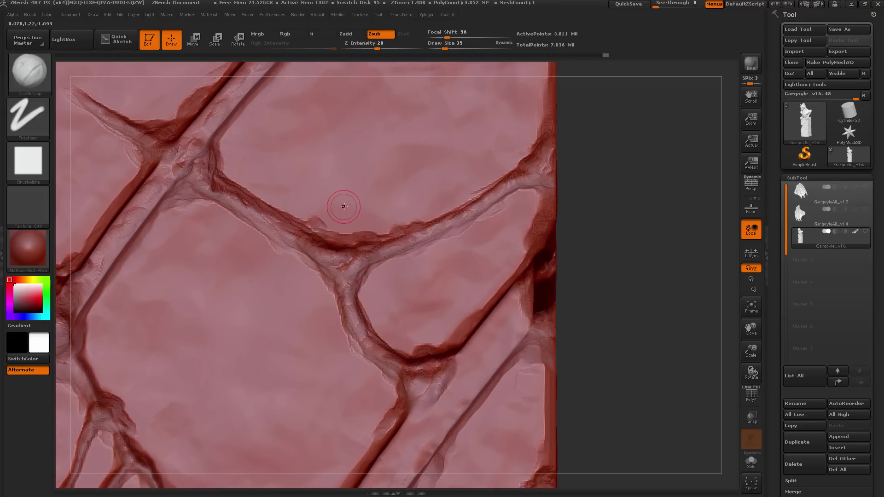
Step: Load the TrimSmoothBorder brush and flatten the raised edges along the upper-left branch of the Y-shaped crack
key("b")
key("comma")
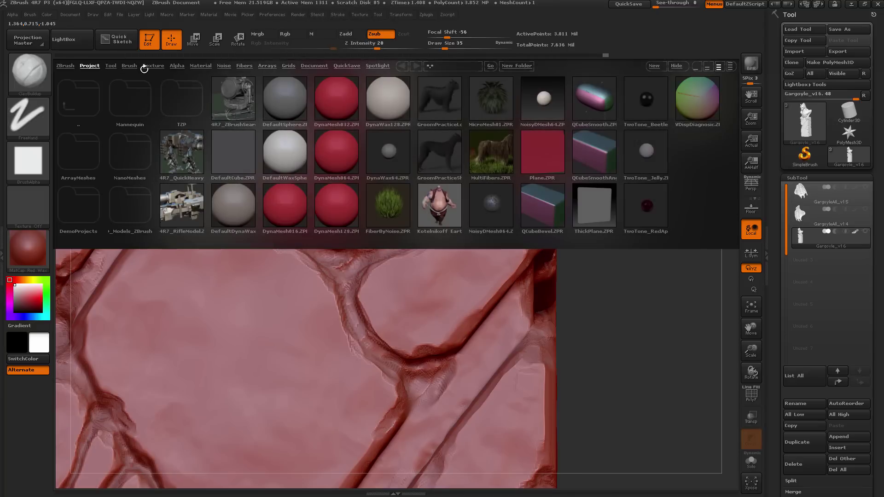
left_click(127, 65)
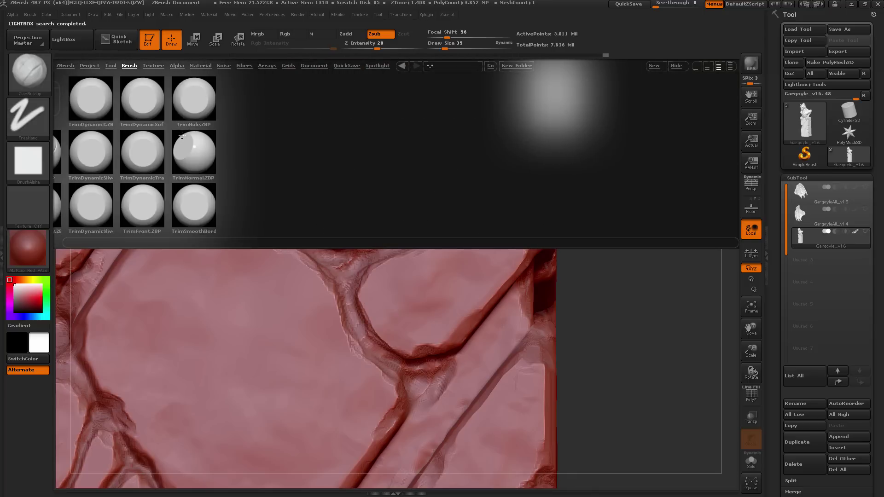
double_click(192, 205)
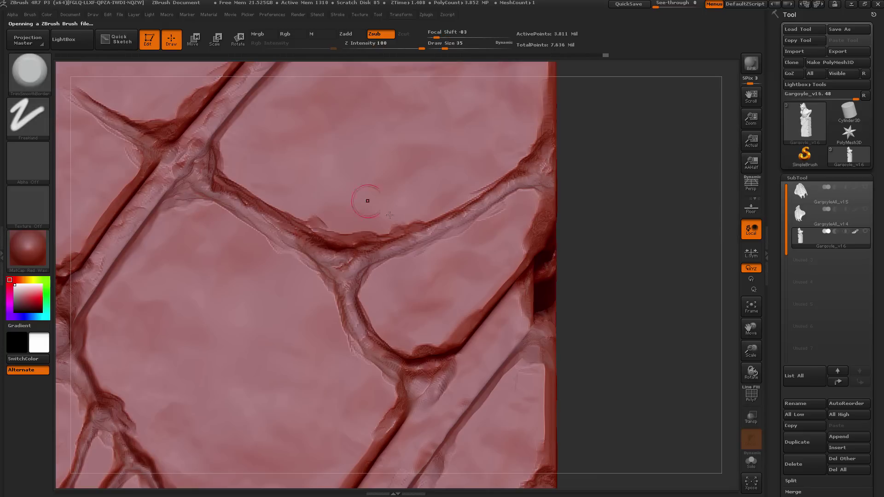
right_click_drag(388, 223, 316, 229, "ctrl")
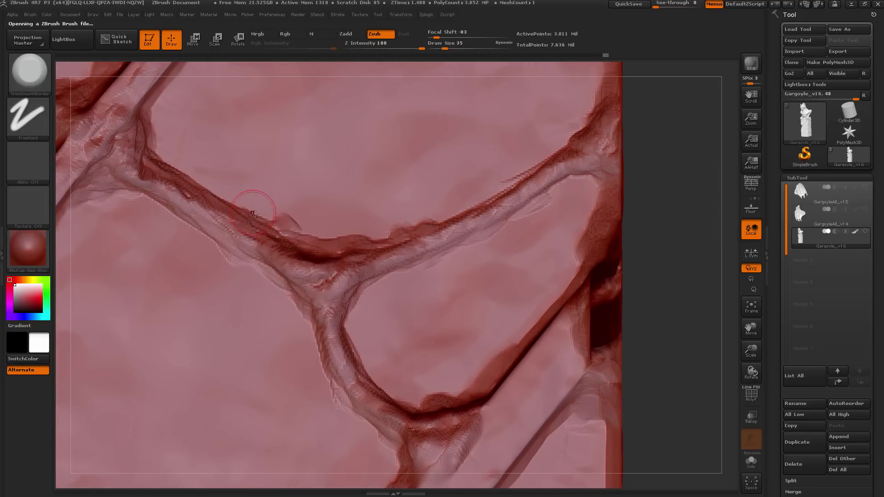
mouse_move(260, 215)
left_mouse_down()
mouse_move(232, 212)
mouse_move(162, 163)
mouse_move(162, 151)
left_mouse_up()
mouse_move(306, 212)
right_mouse_down("ctrl")
mouse_move(306, 199)
mouse_move(324, 192)
mouse_move(299, 190)
right_mouse_up("ctrl")
right_click_drag(213, 159, 213, 171, "ctrl")
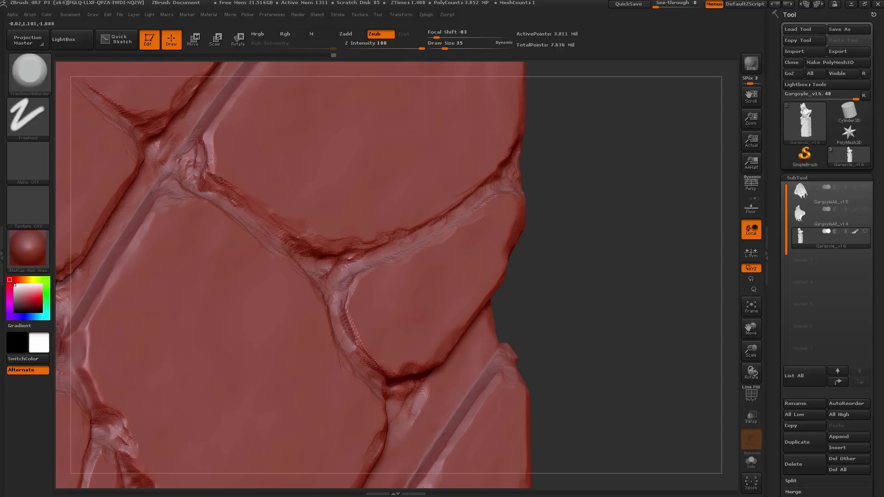
left_click_drag(217, 175, 205, 171)
Step: Trim the edges of the Y-shaped crack's upper-right branch where it meets the pillar's corner
right_click_drag(345, 198, 263, 193)
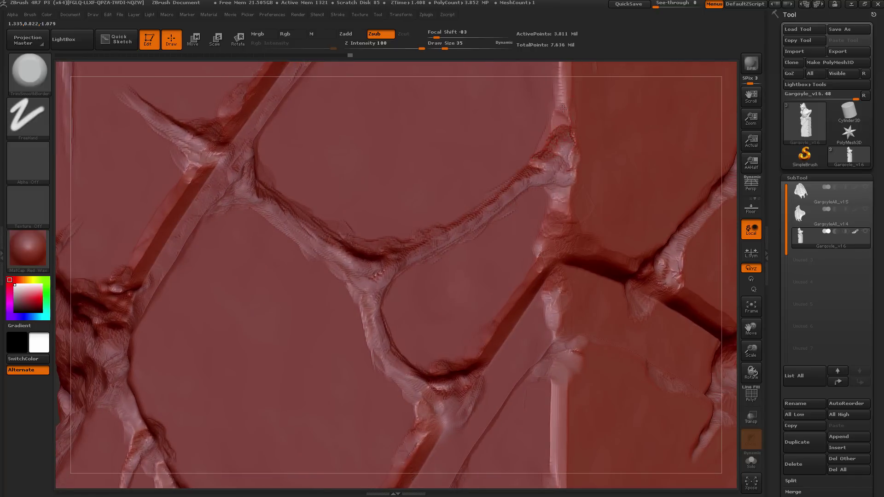
left_click_drag(562, 108, 569, 128)
mouse_move(561, 134)
right_mouse_down()
mouse_move(571, 131)
mouse_move(521, 171)
right_mouse_up()
mouse_move(521, 171)
left_mouse_down()
mouse_move(509, 179)
mouse_move(529, 165)
mouse_move(488, 187)
left_mouse_up()
right_click_drag(488, 216, 493, 212)
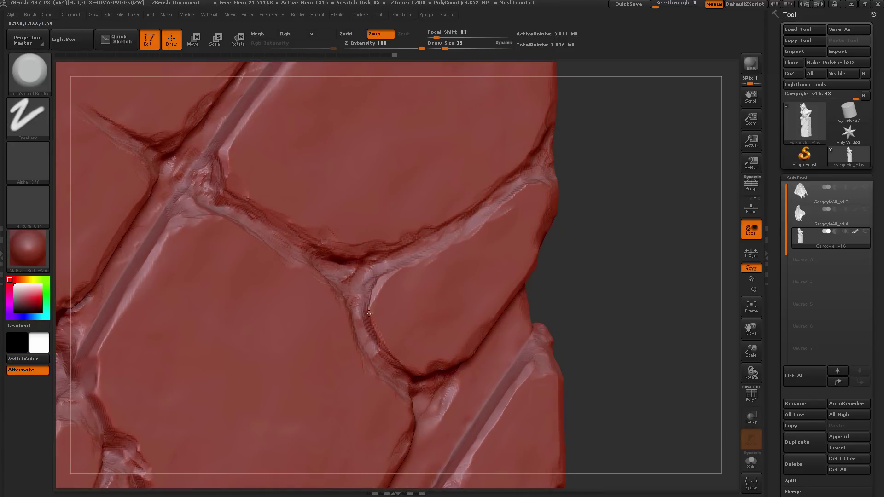
Step: Trim the edges of the Y-shaped crack's lower branch down to its junction with the lower diagonal groove
right_click_drag(374, 305, 370, 307, "ctrl")
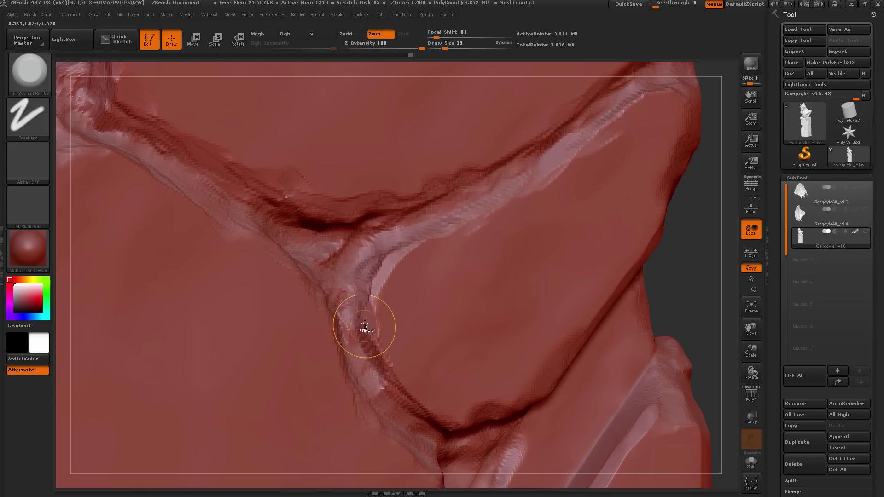
scroll(371, 285, "down", 3)
right_click_drag(371, 285, 368, 307, "shift")
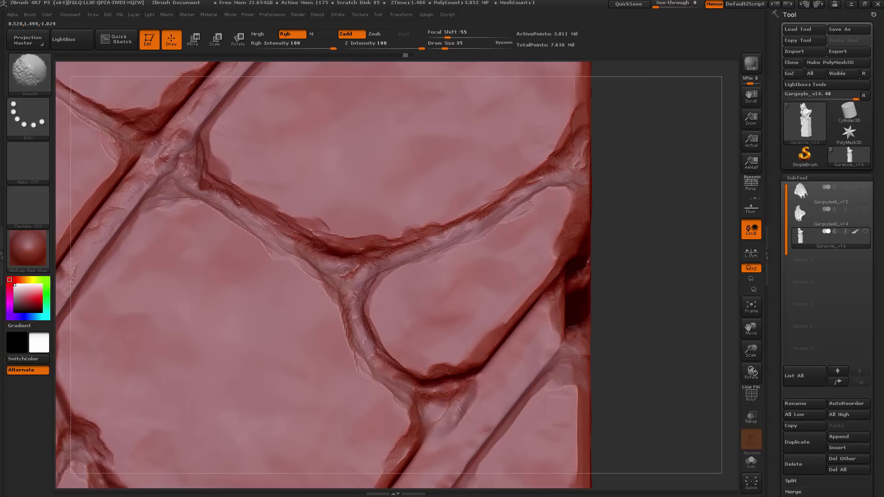
scroll(390, 360, "up", 3)
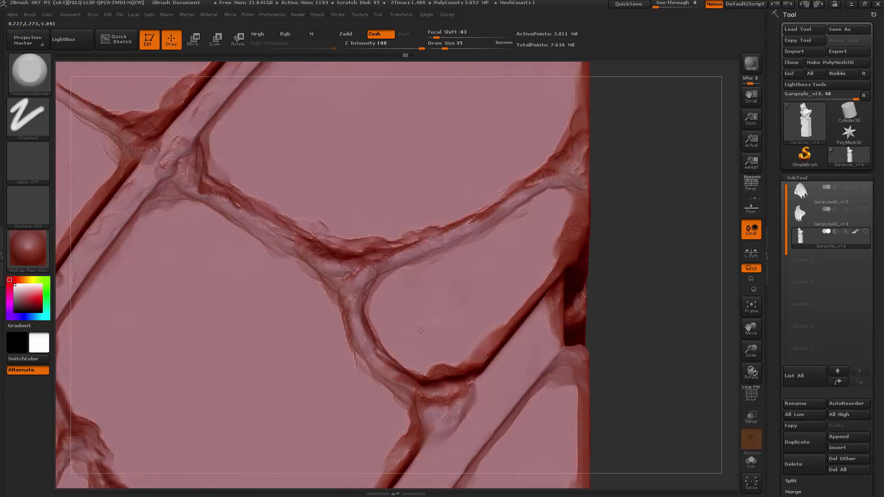
left_click_drag(387, 365, 410, 374)
right_click_drag(423, 341, 409, 410, "shift")
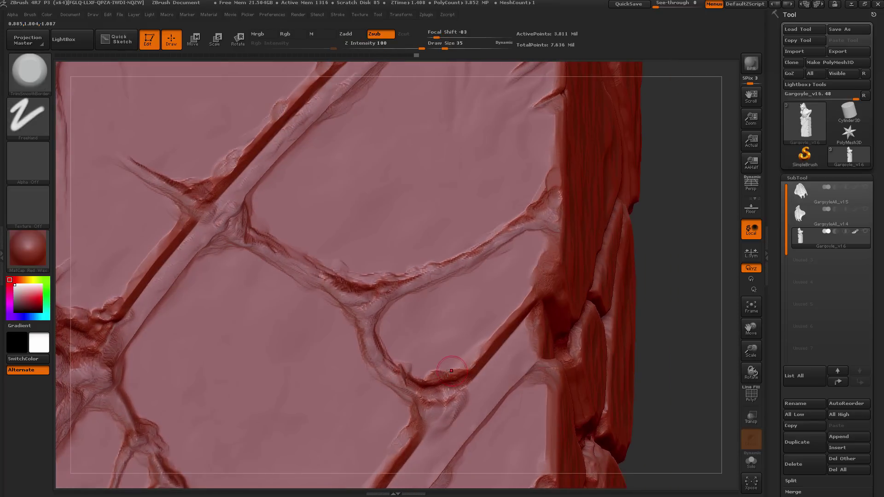
mouse_move(449, 371)
left_mouse_down()
mouse_move(436, 376)
mouse_move(476, 361)
mouse_move(481, 341)
left_mouse_up()
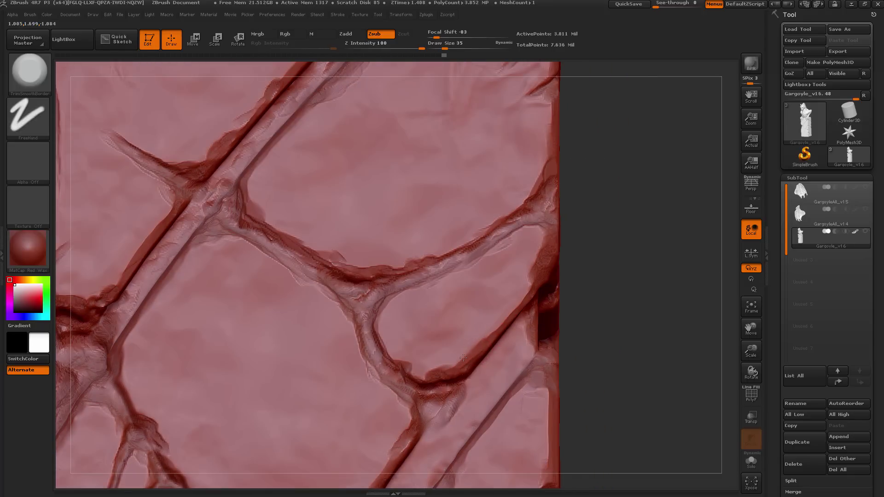
Step: Reshape the lower branch of the Y-shaped crack using the Move brush at draw sizes 128 and 59
key("ctrl")
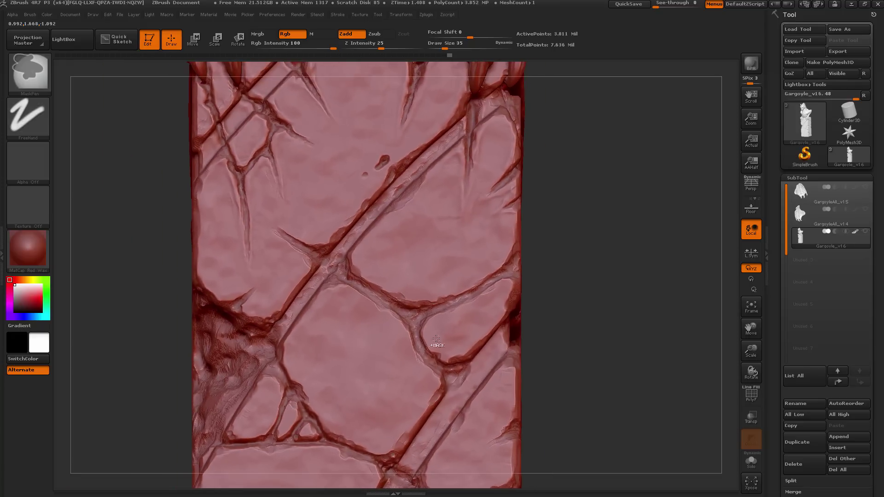
key("shift")
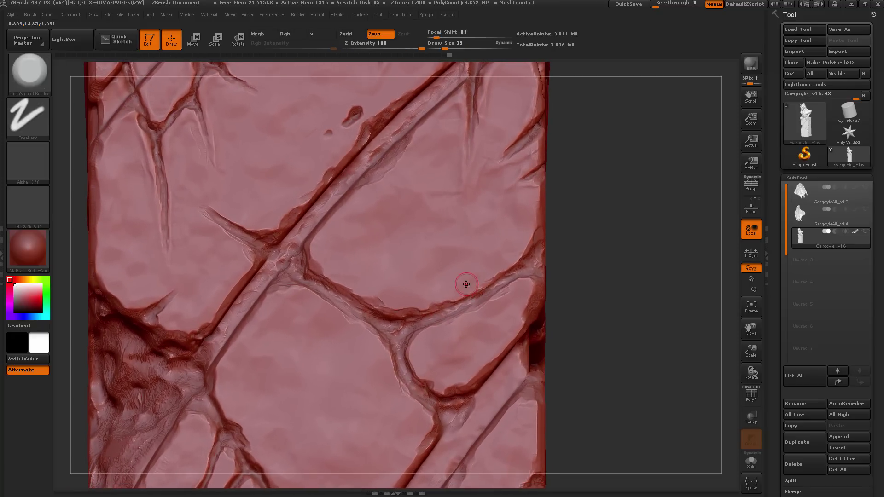
key("b")
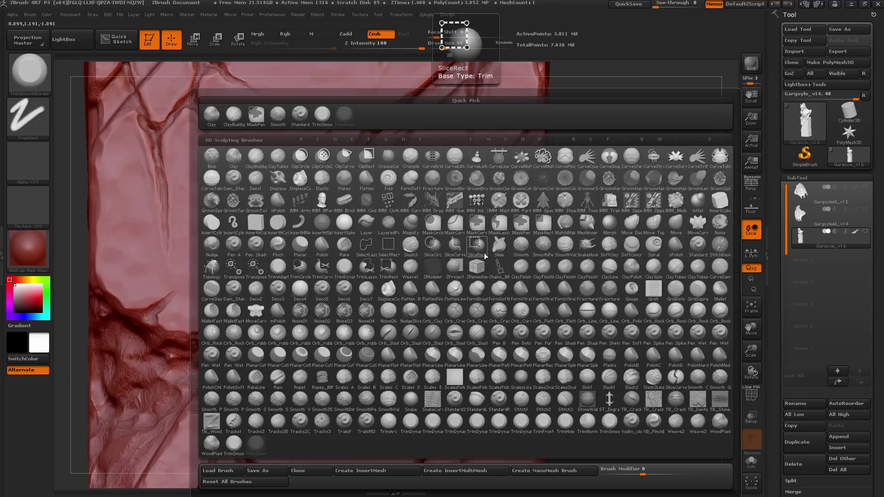
key("m")
left_click(675, 223)
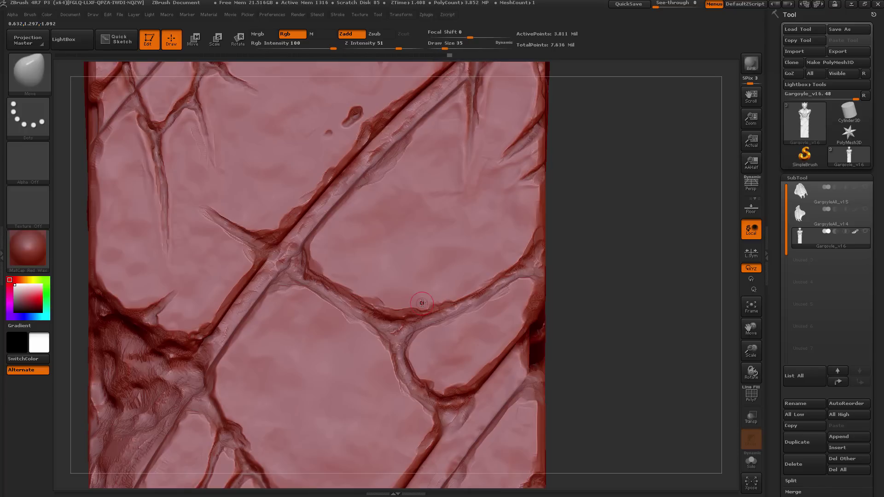
key("s")
left_click_drag(430, 305, 454, 305)
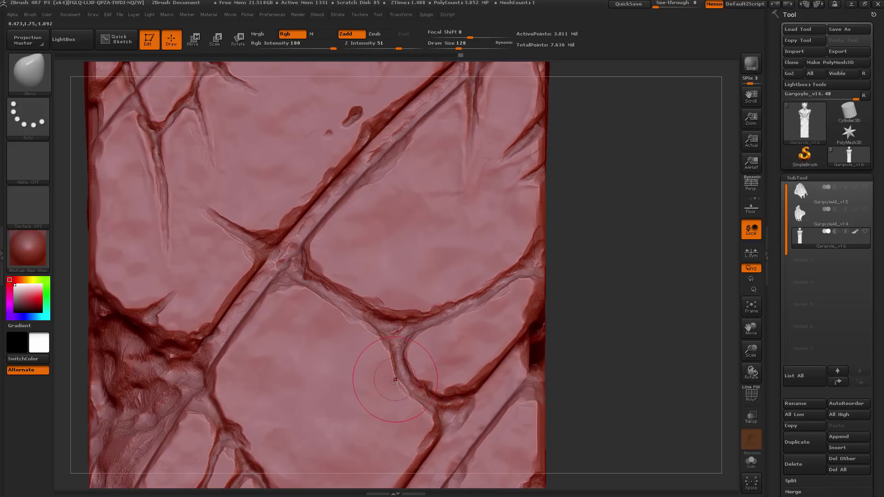
left_click_drag(419, 418, 424, 408)
key("s")
left_click_drag(415, 354, 405, 354)
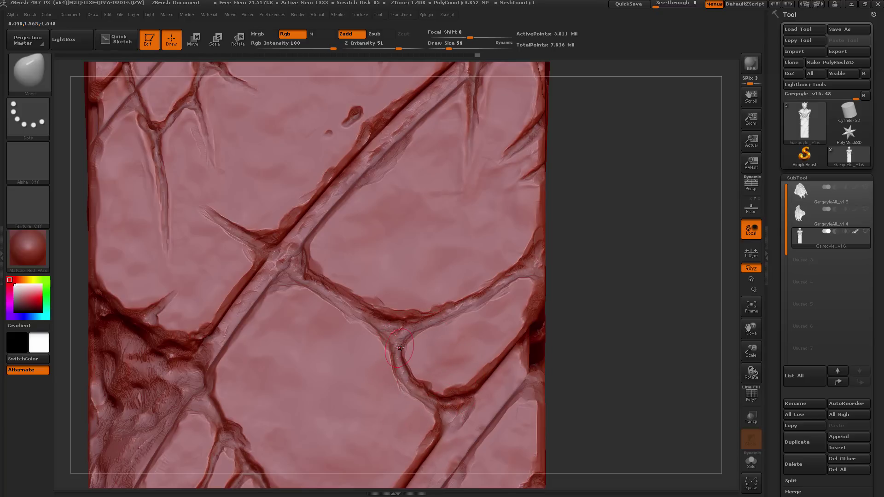
Step: Push the upper-left branch of the Y-shaped crack into a more irregular path using the Move brush at draw size 104
key("s")
left_click_drag(400, 308, 400, 307)
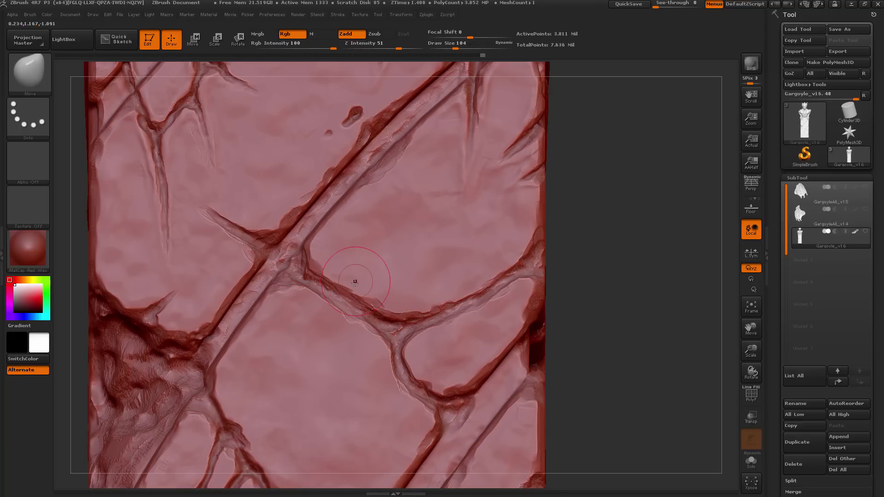
left_click_drag(355, 281, 334, 300)
left_click_drag(302, 276, 287, 263)
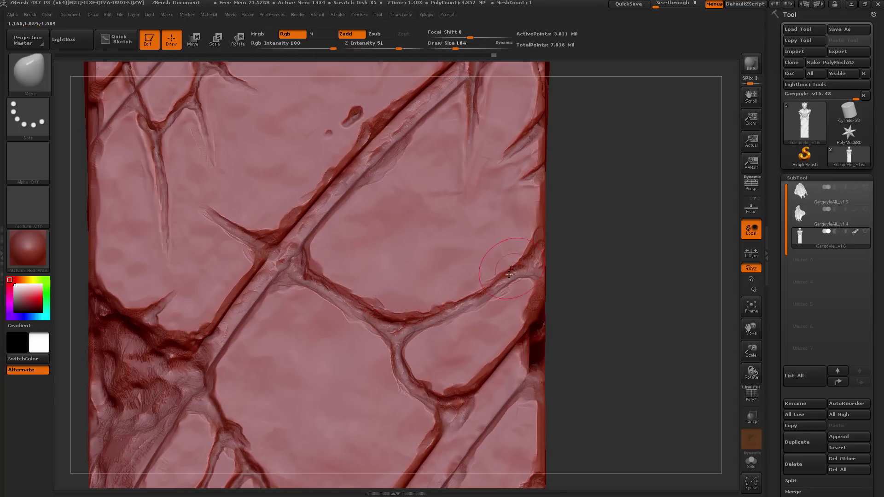
Step: Sharpen the edge of the Y-shaped crack's upper-right branch with the Pinch brush
mouse_move(588, 333)
right_mouse_down("ctrl")
mouse_move(589, 281)
mouse_move(604, 294)
right_mouse_up("ctrl")
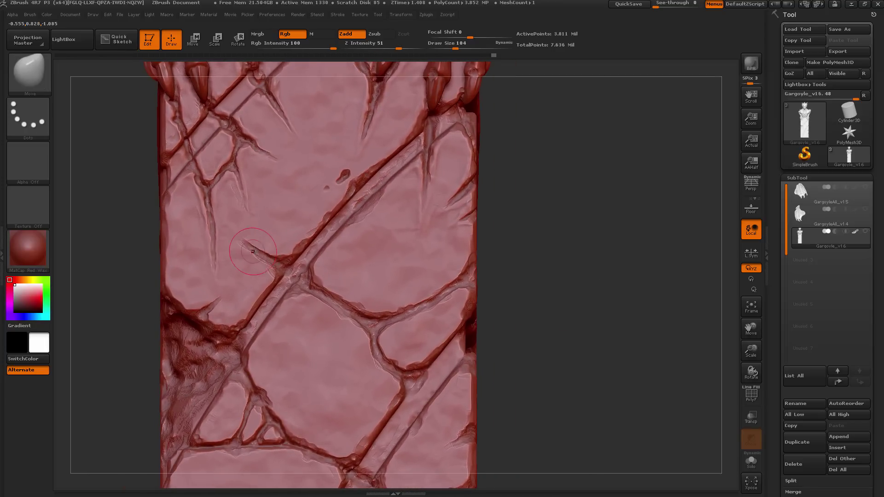
key("b")
key("p")
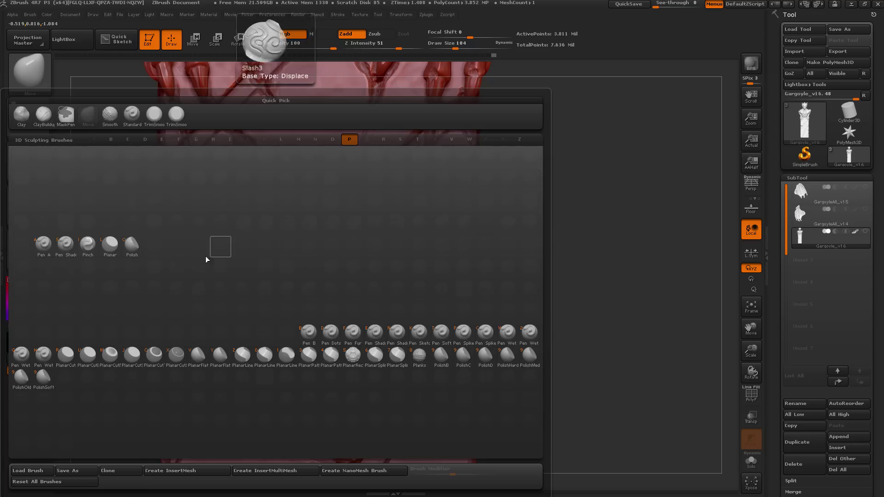
key("i")
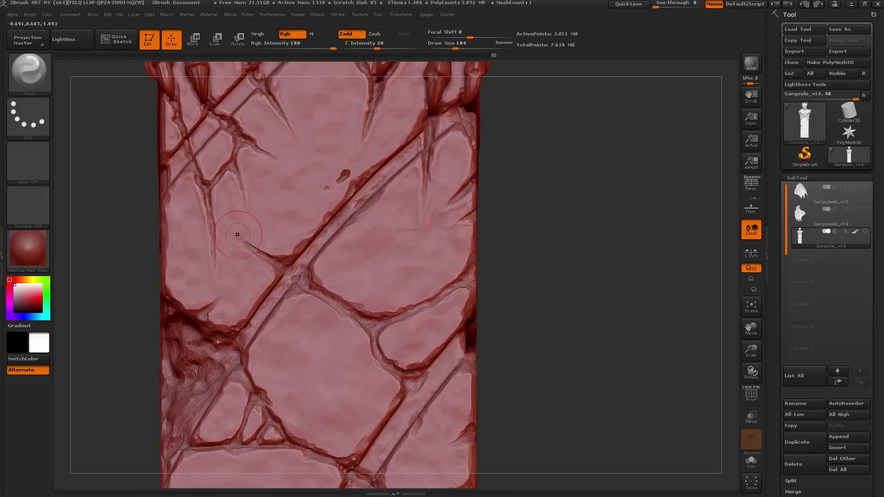
key("ctrl")
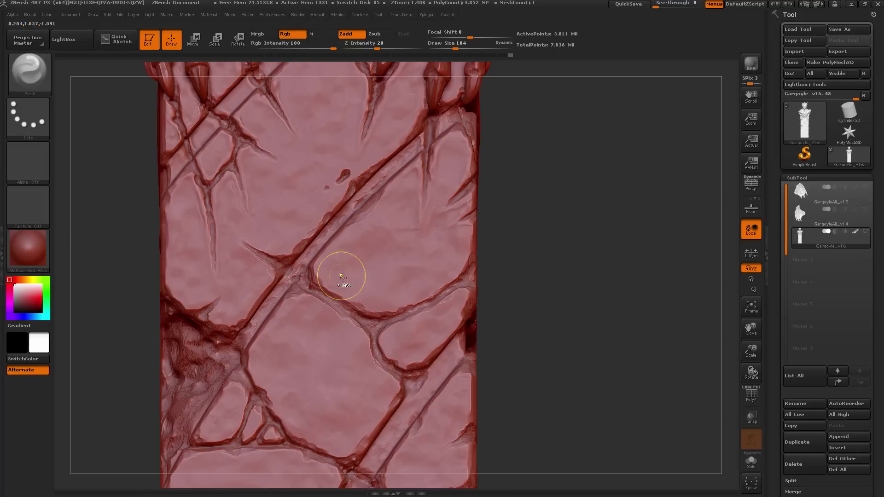
right_click_drag(347, 286, 467, 326, "ctrl")
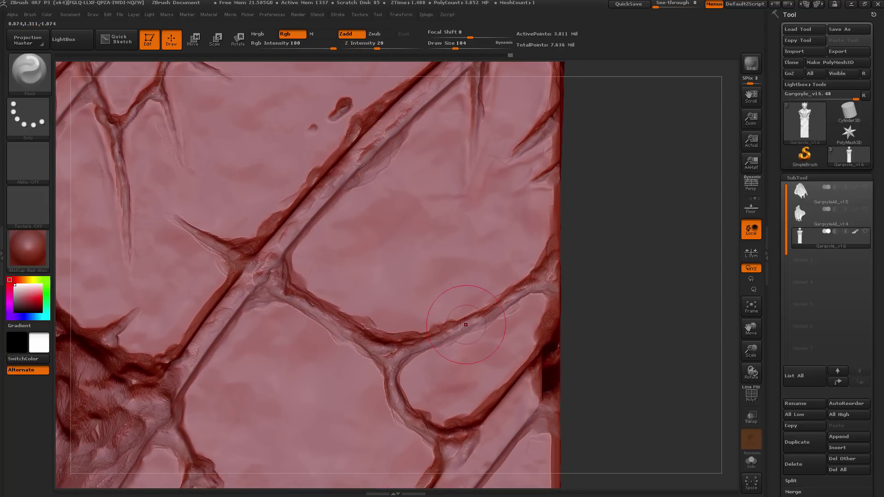
mouse_move(483, 316)
left_mouse_down()
mouse_move(446, 333)
mouse_move(463, 325)
left_mouse_up()
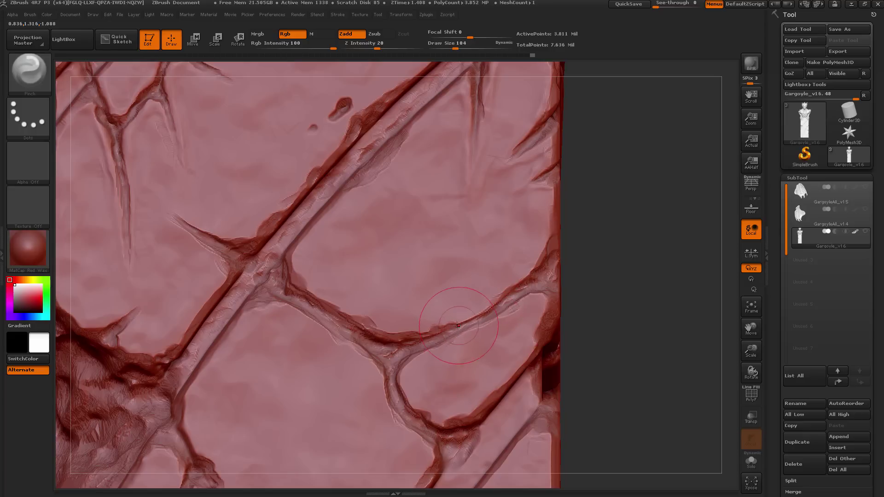
mouse_move(444, 325)
right_mouse_down("ctrl")
mouse_move(486, 322)
mouse_move(432, 319)
right_mouse_up("ctrl")
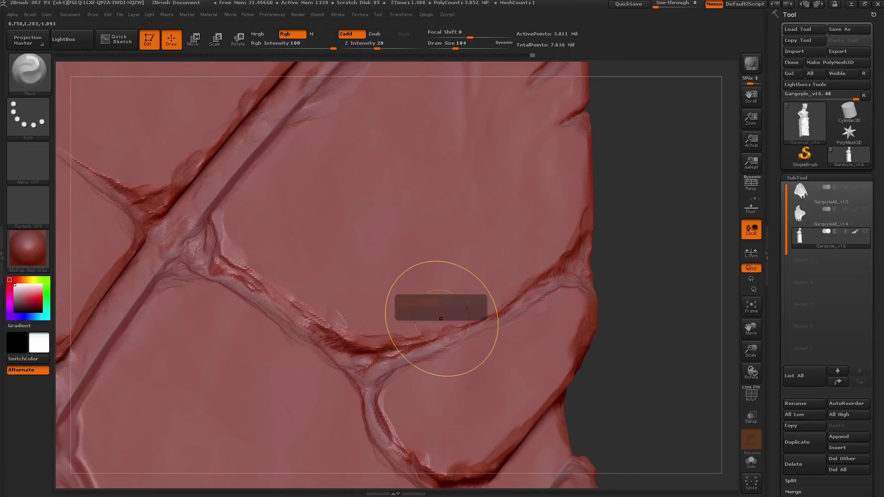
Step: Set the draw size to 49 and pinch the edge along the Y-shaped crack's upper-left branch
right_click_drag(349, 311, 310, 311)
key("s")
left_click_drag(306, 309, 265, 282)
mouse_move(368, 315)
right_mouse_down()
mouse_move(343, 320)
mouse_move(368, 325)
mouse_move(352, 331)
mouse_move(352, 368)
right_mouse_up()
right_click_drag(493, 359, 498, 389)
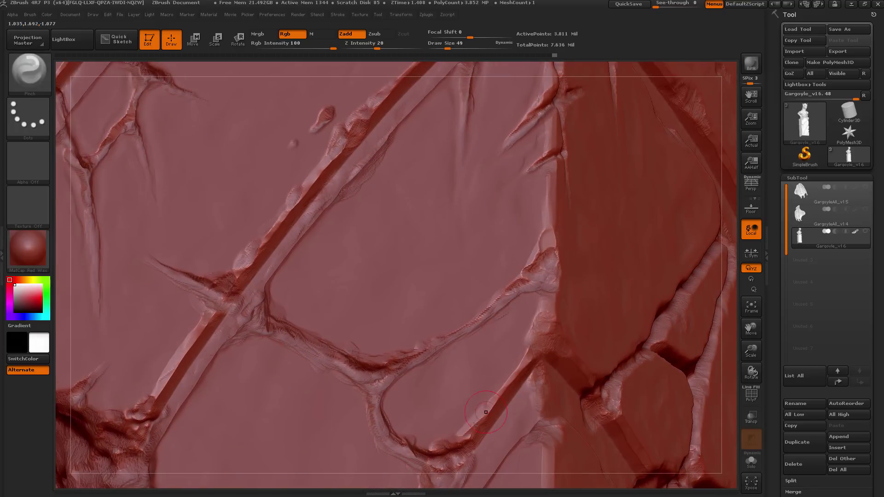
mouse_move(500, 390)
right_mouse_down()
mouse_move(495, 382)
mouse_move(515, 392)
mouse_move(486, 326)
mouse_move(475, 366)
mouse_move(499, 300)
mouse_move(528, 312)
mouse_move(495, 258)
mouse_move(565, 288)
right_mouse_up()
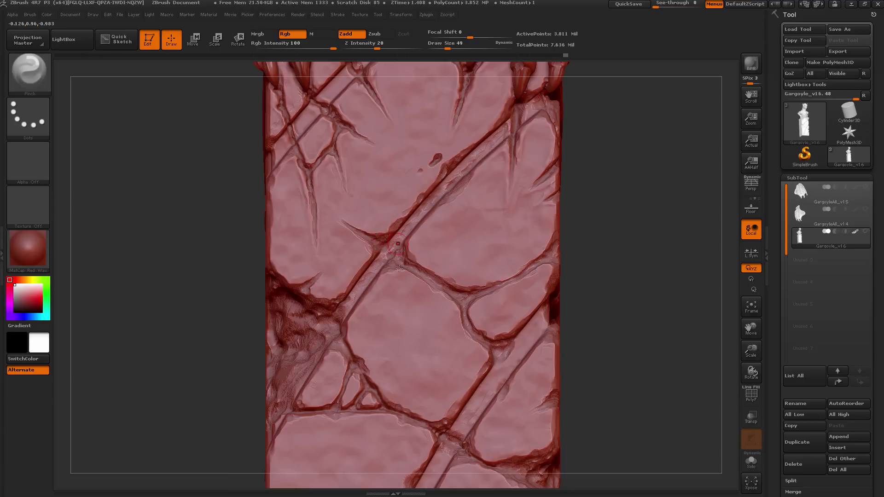
Step: Carve a new forked crack rising from the upper diagonal groove beside the small chips, using the Dam_Standard brush
right_click_drag(383, 226, 384, 335, "alt")
key("b")
key("d")
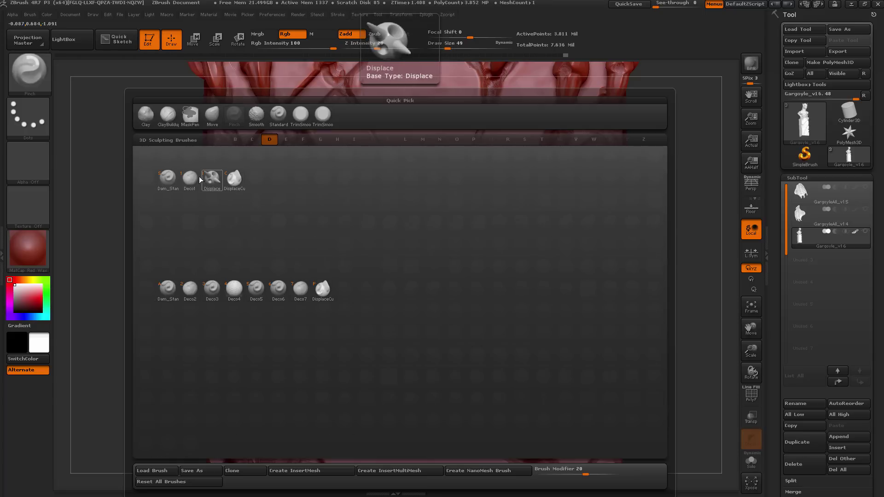
left_click(168, 179)
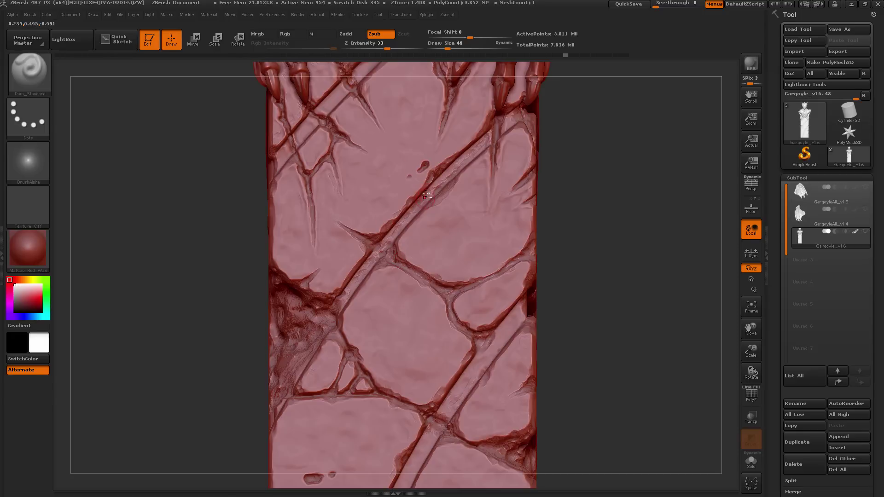
mouse_move(426, 194)
right_mouse_down("alt")
mouse_move(440, 244)
mouse_move(428, 255)
mouse_move(423, 233)
right_mouse_up("alt")
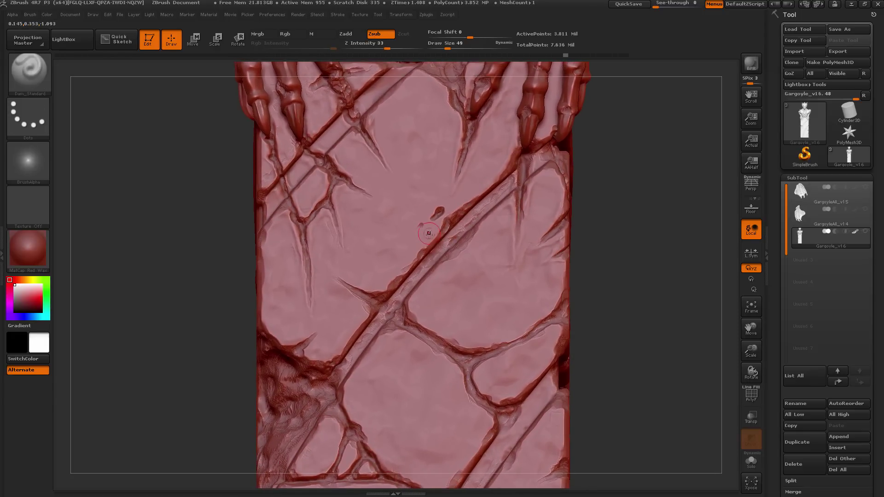
left_click_drag(428, 246, 383, 193)
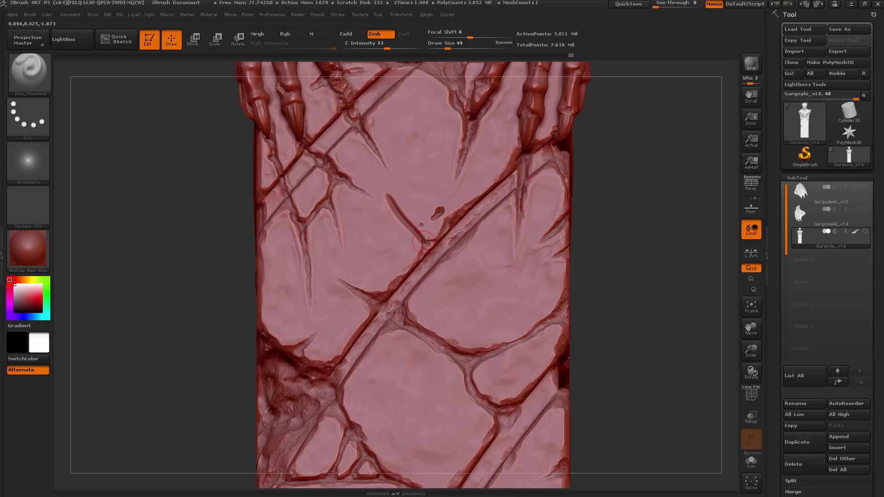
left_click_drag(429, 255, 378, 187)
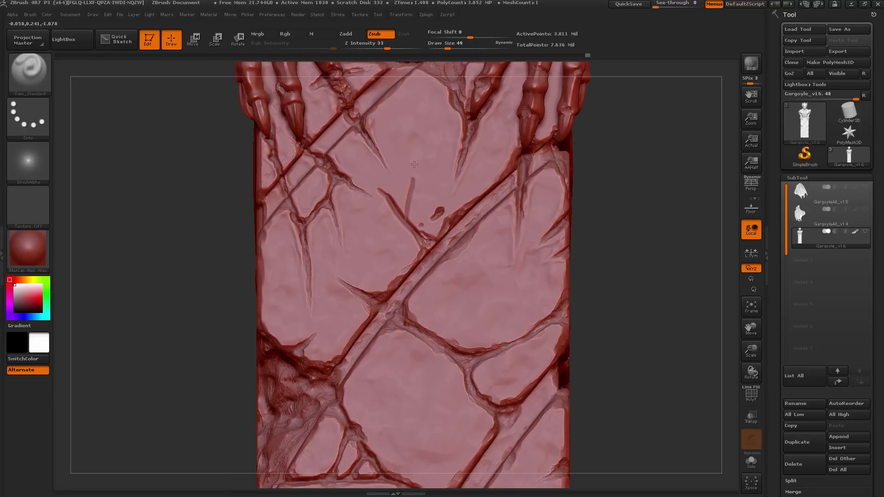
left_click_drag(416, 154, 411, 194)
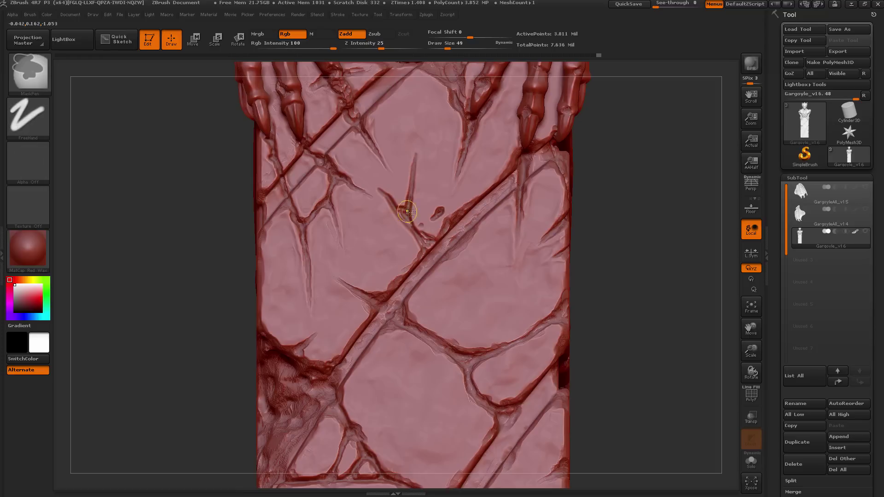
Step: Lengthen the tips of both forked crack branches and deepen the upright branch using the Dam_Standard brush
right_click_drag(408, 211, 412, 236, "ctrl")
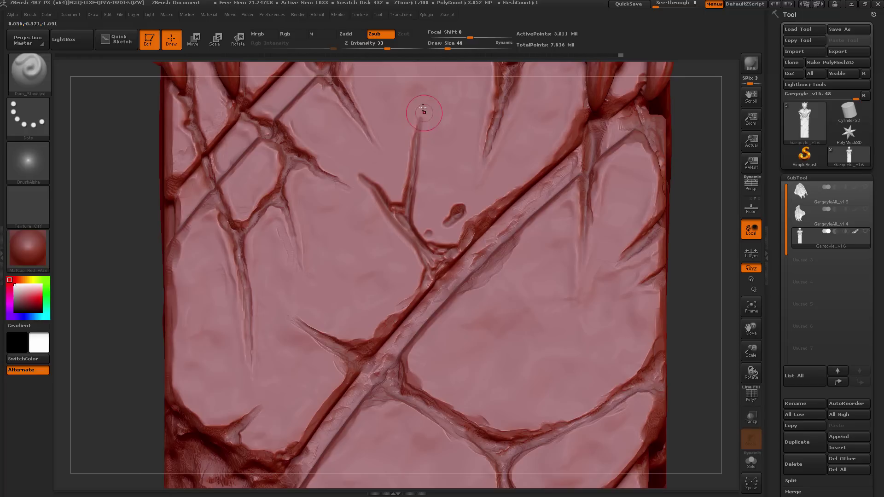
left_click_drag(424, 98, 417, 133)
left_click_drag(380, 184, 351, 170)
right_click_drag(429, 146, 402, 155, "ctrl")
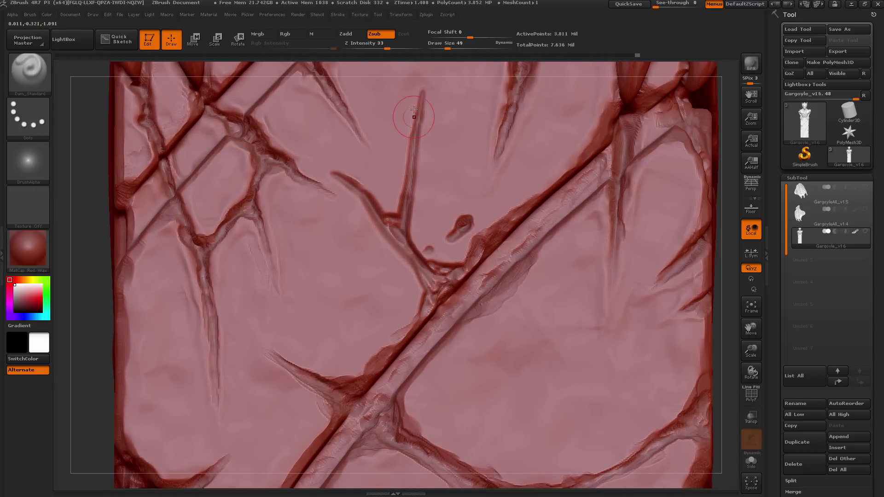
left_click_drag(413, 108, 407, 201)
left_click_drag(327, 96, 352, 138)
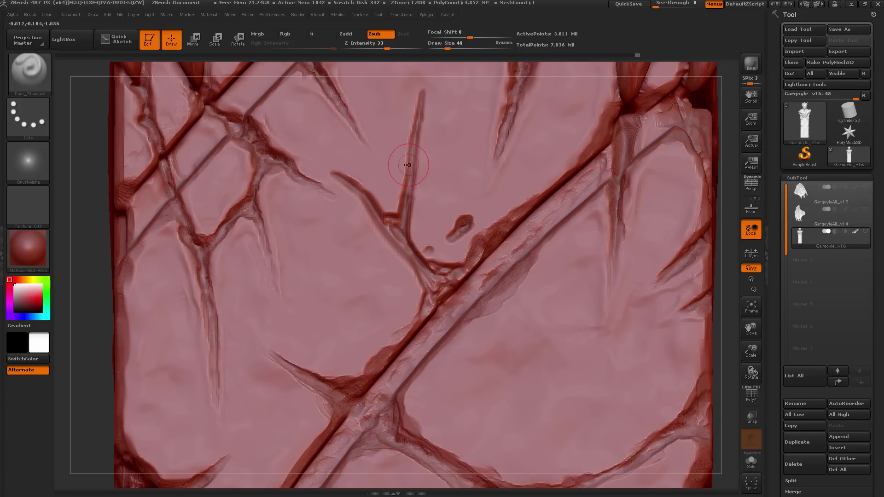
left_click_drag(405, 142, 399, 202)
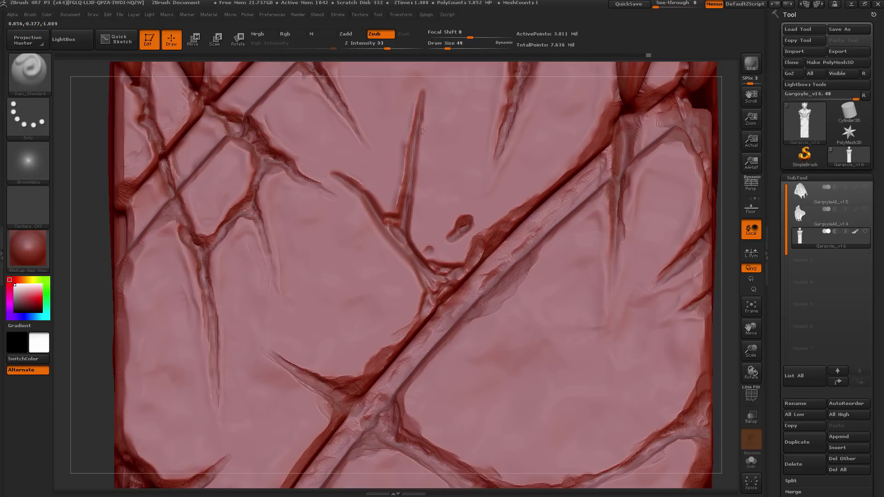
Step: Carve thin fracture lines along the lower stem and outer edge of the forked crack using Dam_Standard
left_click_drag(412, 235, 421, 251)
mouse_move(366, 185)
left_mouse_down()
mouse_move(385, 212)
mouse_move(358, 200)
mouse_move(399, 265)
left_mouse_up()
mouse_move(371, 229)
left_mouse_down()
mouse_move(389, 262)
mouse_move(415, 277)
left_mouse_up()
Step: Wear down the stone edges along both branches of the forked crack using the ClayBuildup brush in subtract mode
mouse_move(438, 225)
right_mouse_down()
mouse_move(368, 227)
mouse_move(432, 227)
right_mouse_up()
key("b")
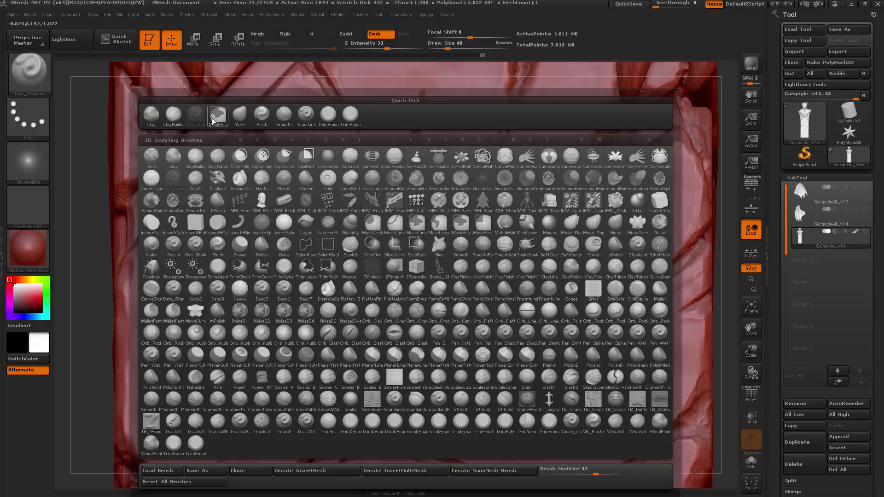
left_click(174, 115)
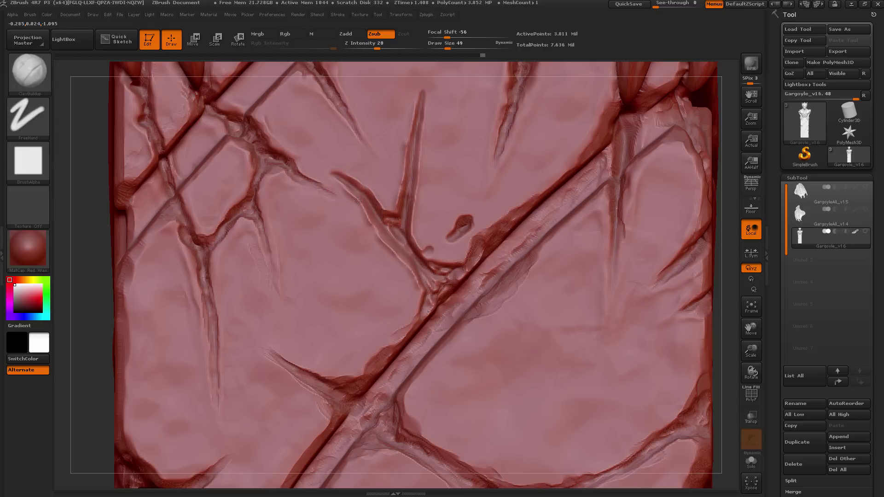
left_click_drag(357, 199, 358, 202)
left_click_drag(388, 248, 401, 262)
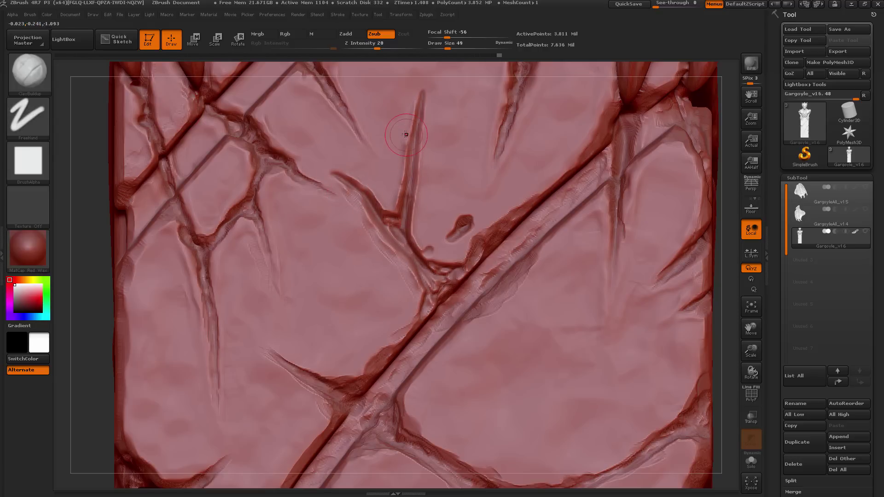
mouse_move(420, 151)
left_mouse_down()
mouse_move(426, 123)
mouse_move(419, 171)
left_mouse_up()
left_click_drag(418, 229, 416, 207)
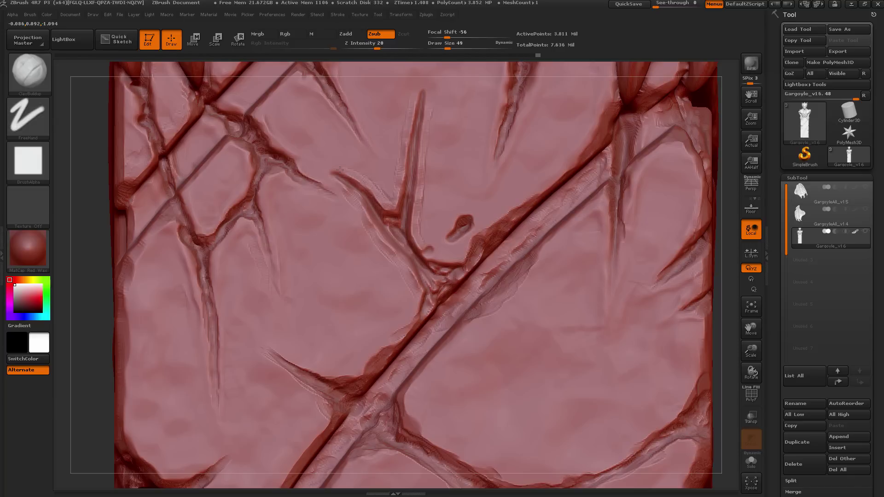
mouse_move(341, 170)
left_mouse_down()
mouse_move(350, 203)
mouse_move(376, 233)
left_mouse_up()
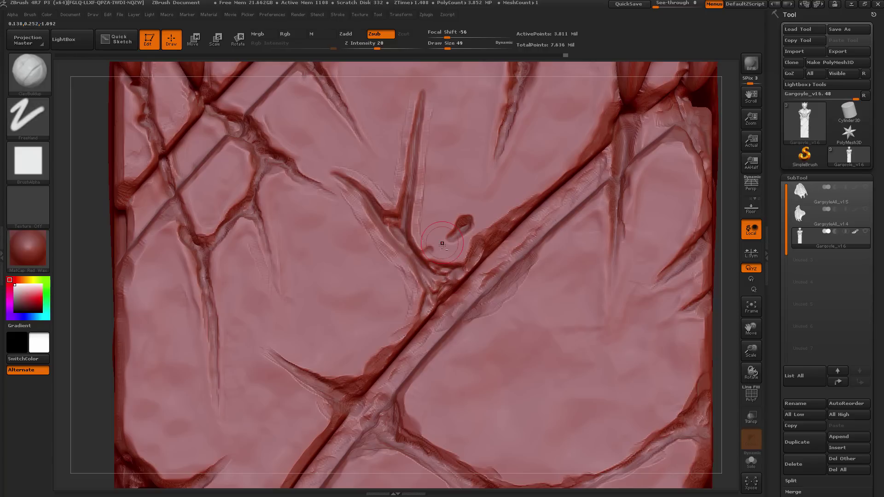
mouse_move(442, 246)
left_mouse_down()
mouse_move(438, 258)
mouse_move(420, 228)
left_mouse_up()
Step: Smooth the rough clay strokes beside both branches of the forked crack and touch up the area near their junction
left_click_drag(431, 116, 429, 127, "shift")
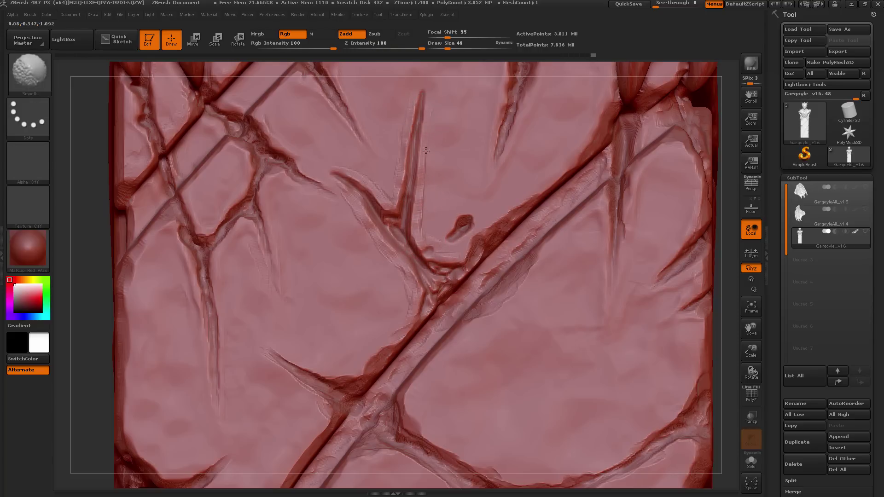
mouse_move(423, 177)
left_mouse_down("shift")
mouse_move(419, 235)
mouse_move(428, 205)
left_mouse_up("shift")
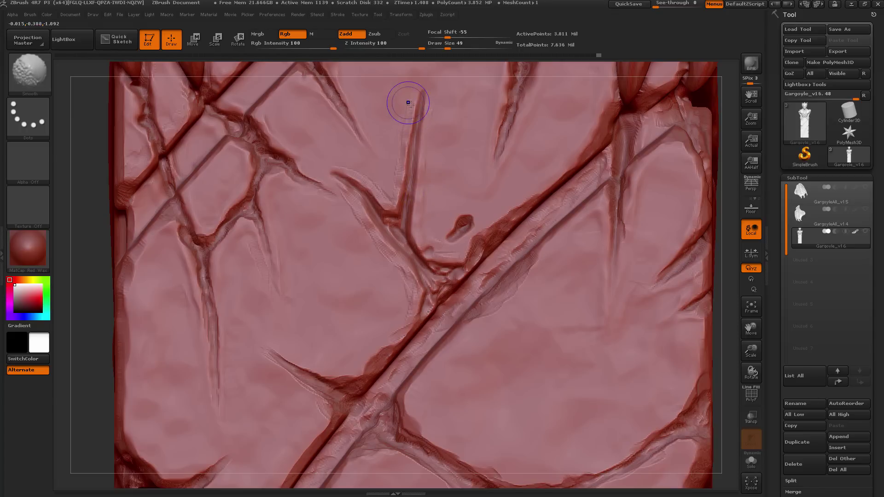
mouse_move(410, 104)
left_mouse_down("shift")
mouse_move(394, 190)
mouse_move(328, 158)
left_mouse_up("shift")
left_click_drag(348, 197, 384, 259, "shift")
mouse_move(412, 279)
right_mouse_down("ctrl")
mouse_move(439, 103)
mouse_move(440, 194)
mouse_move(440, 148)
right_mouse_up("ctrl")
left_click_drag(412, 218, 419, 222)
Step: Examine the cracked pillar from the front, then the whole gargoyle statue from a three-quarter angle
mouse_move(406, 186)
right_mouse_down("ctrl")
mouse_move(410, 251)
mouse_move(414, 147)
mouse_move(417, 202)
right_mouse_up("ctrl")
mouse_move(616, 215)
right_mouse_down()
mouse_move(538, 215)
mouse_move(621, 217)
mouse_move(598, 205)
mouse_move(635, 213)
mouse_move(627, 213)
right_mouse_up()
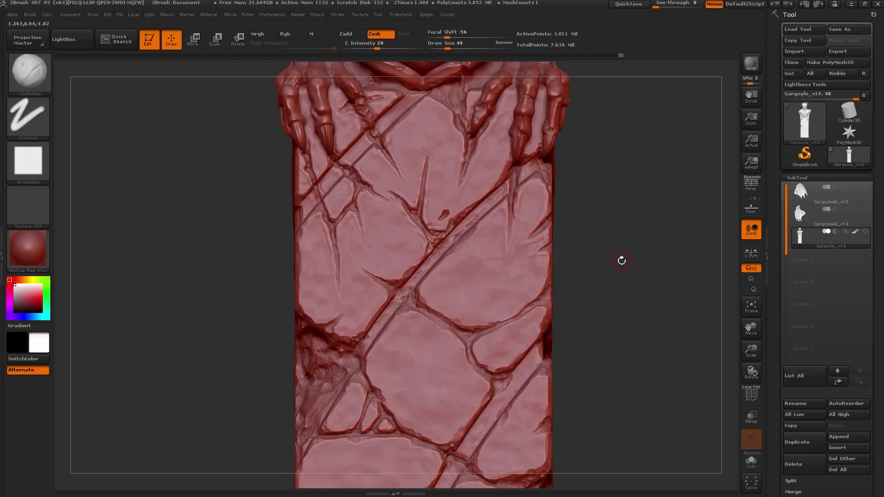
mouse_move(619, 261)
left_mouse_down()
mouse_move(594, 262)
mouse_move(645, 261)
mouse_move(600, 265)
mouse_move(623, 249)
mouse_move(615, 223)
mouse_move(562, 156)
mouse_move(549, 270)
mouse_move(562, 267)
mouse_move(544, 270)
mouse_move(570, 281)
left_mouse_up()
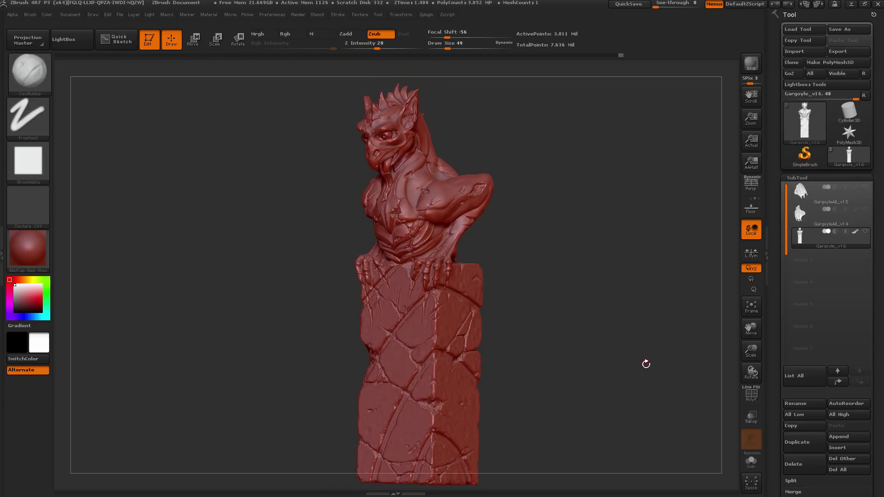